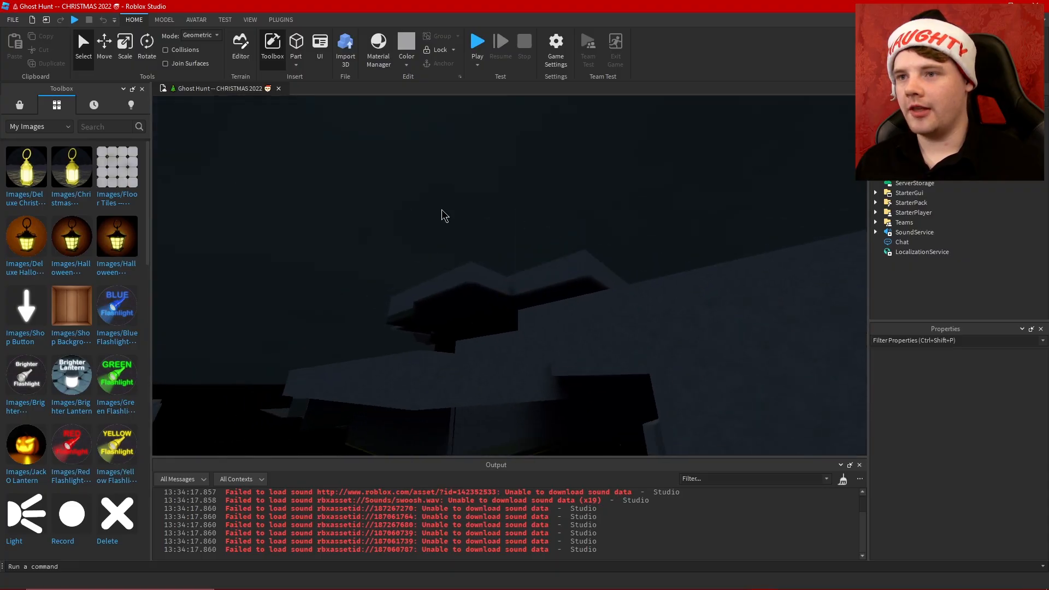
Enlarge the concrete ceiling part over the leech room along both horizontal axes with the Scale tool
right_drag(387, 216, 486, 248)
scroll(486, 248, up, 4)
scroll(504, 262, up, 4)
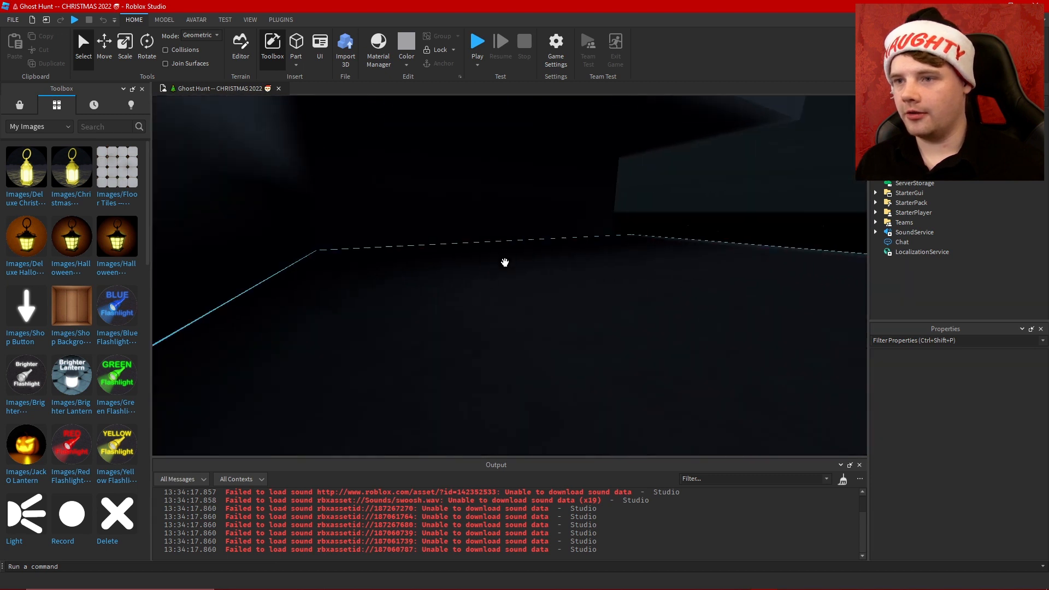
scroll(505, 262, up, 8)
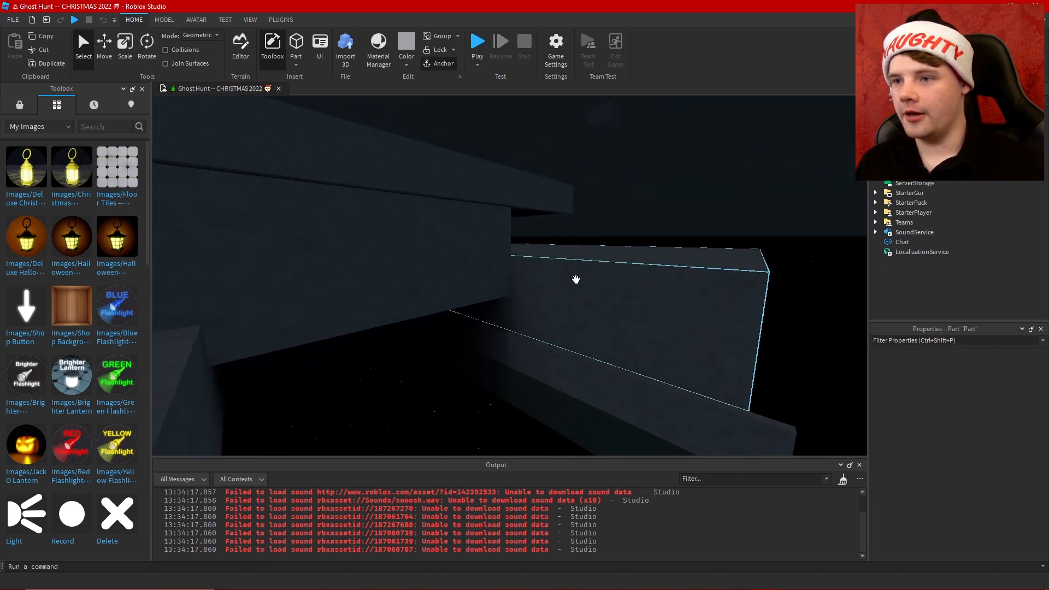
scroll(576, 279, up, 8)
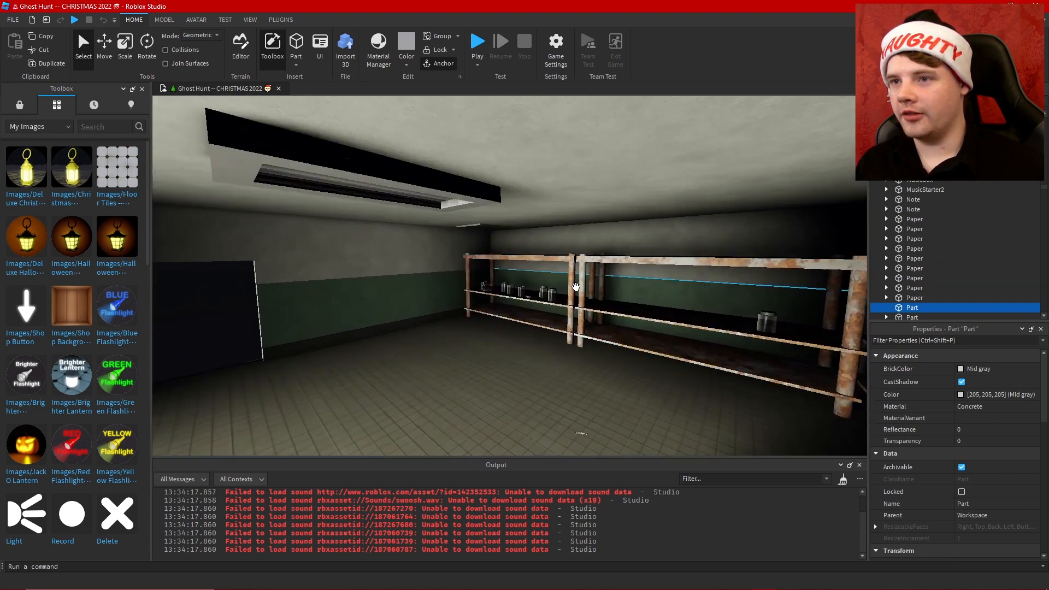
scroll(574, 294, down, 4)
right_drag(571, 300, 577, 293)
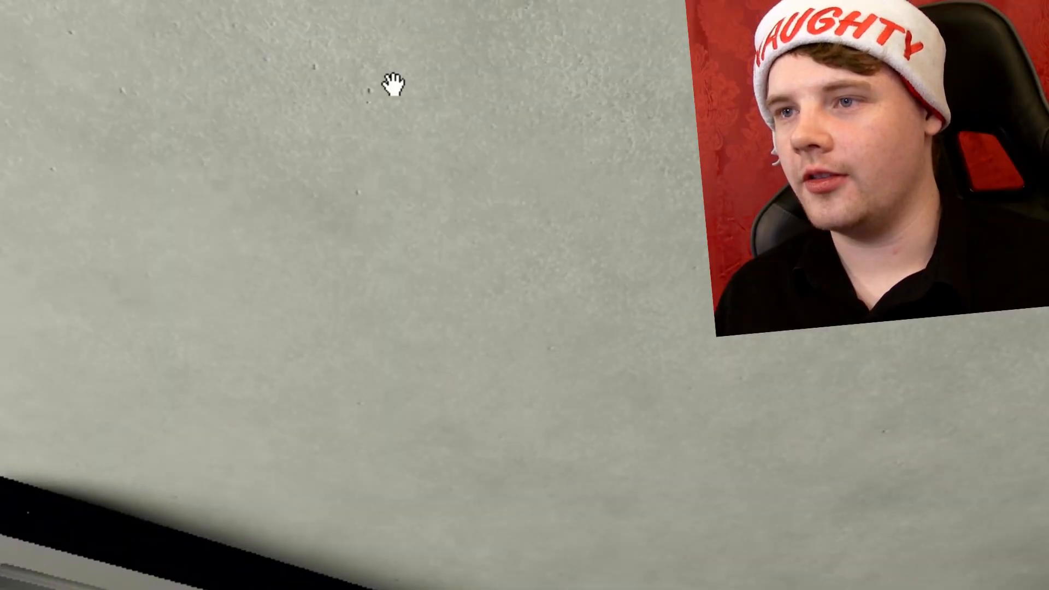
right_drag(466, 128, 466, 127)
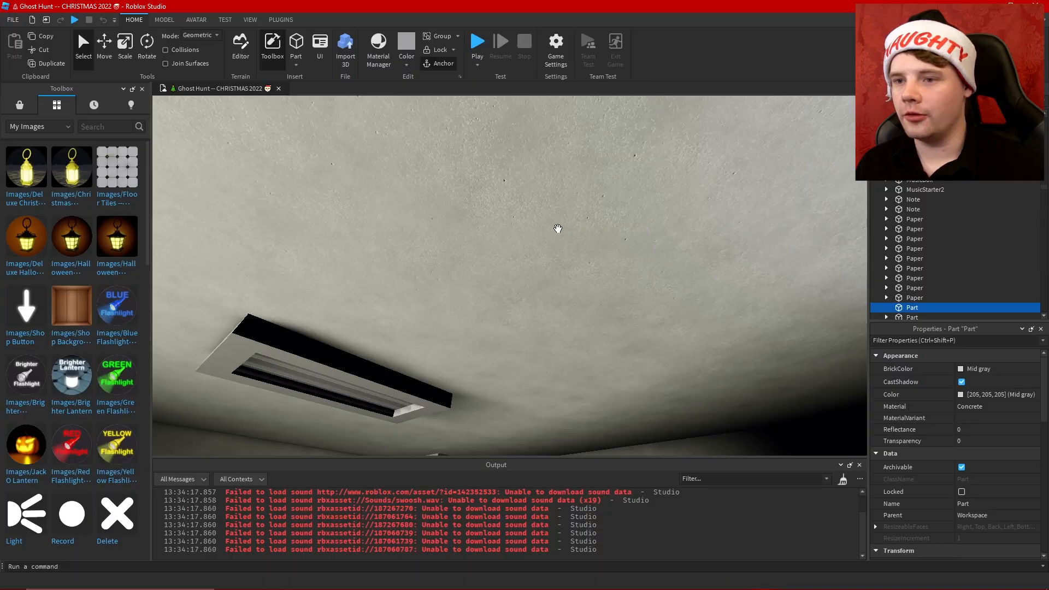
right_drag(557, 228, 204, 153)
right_drag(471, 222, 528, 258)
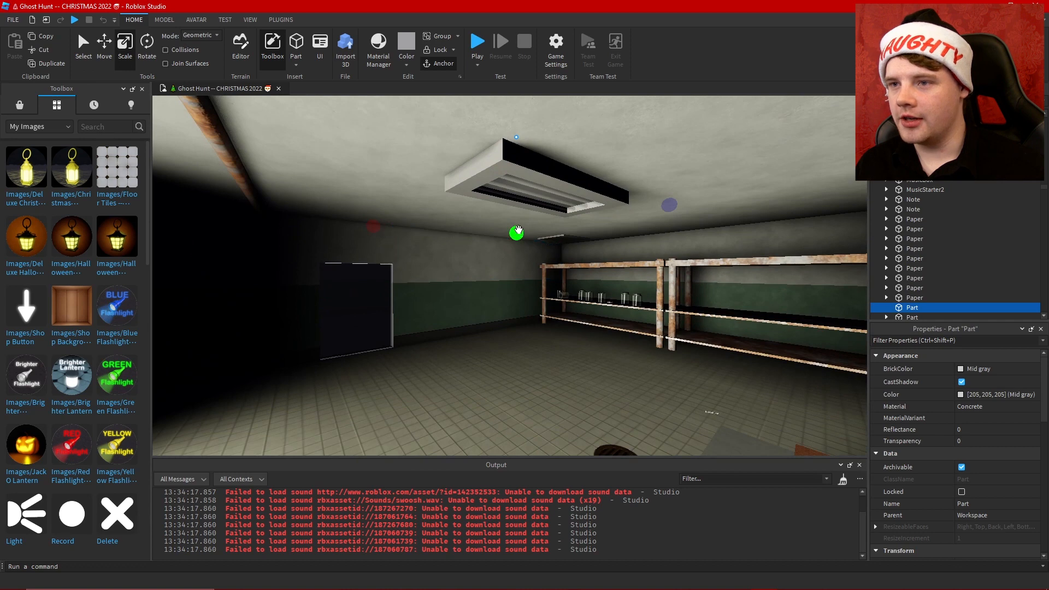
key(f)
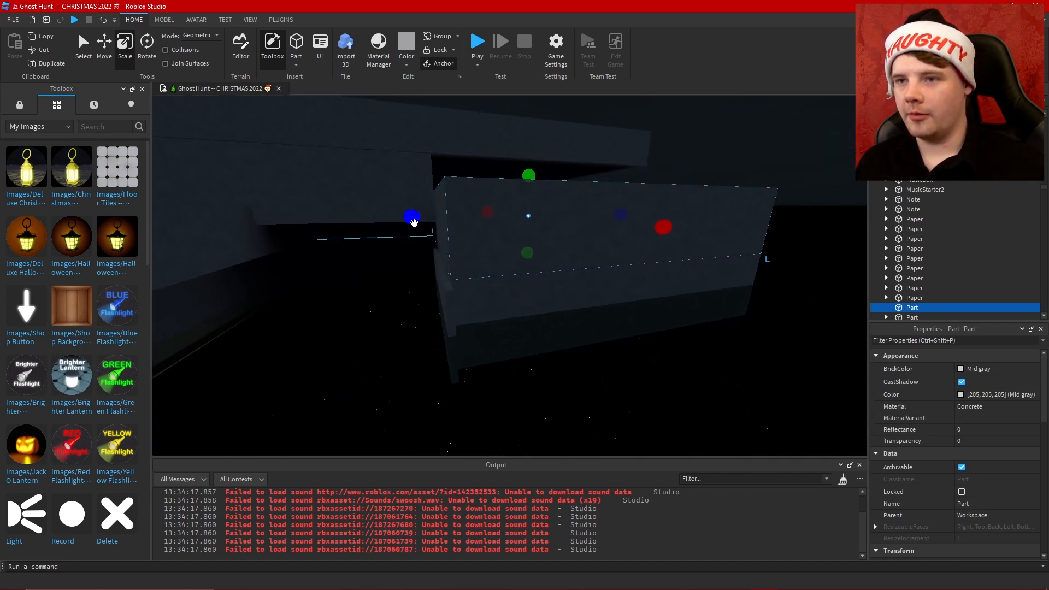
drag(413, 222, 389, 248)
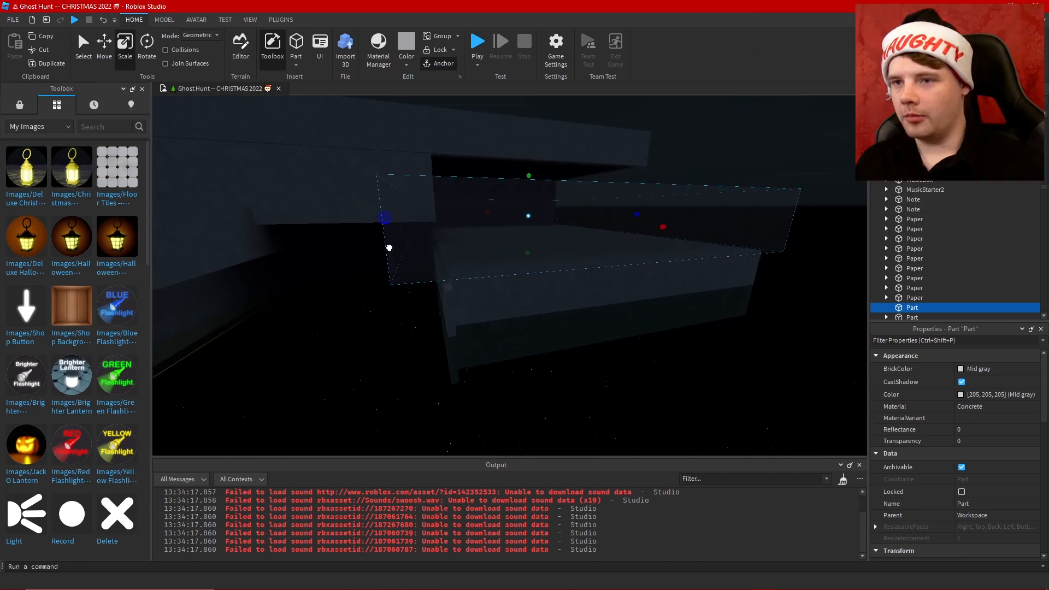
right_drag(498, 233, 519, 236)
key(a)
drag(513, 255, 554, 257)
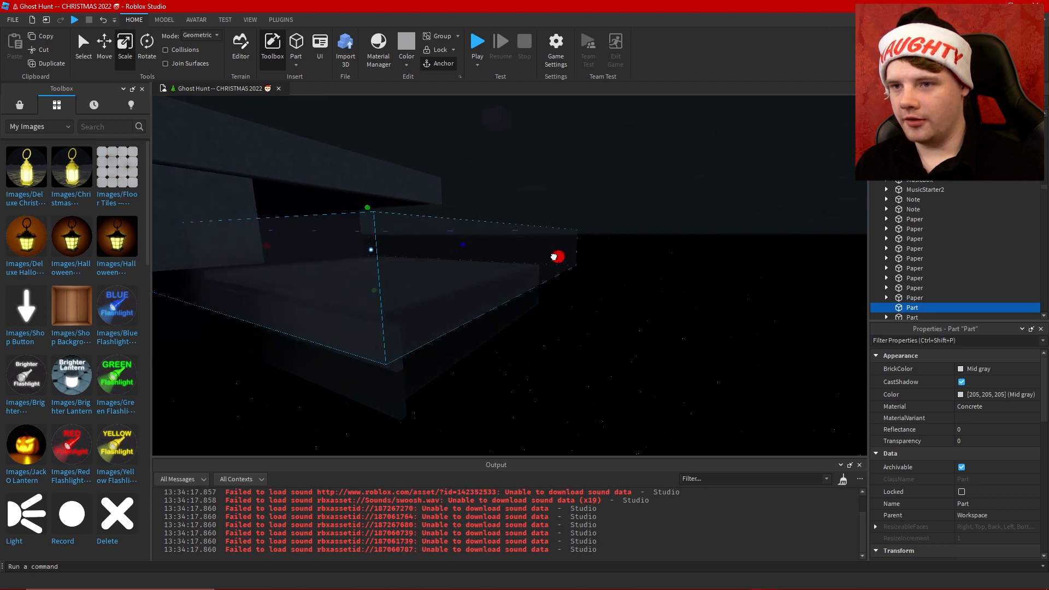
Switch to the to-do list in Notepad++ and mark "Overlapping ceiling in leech room." with an F
click(623, 334)
key(w)
right_drag(623, 334, 611, 278)
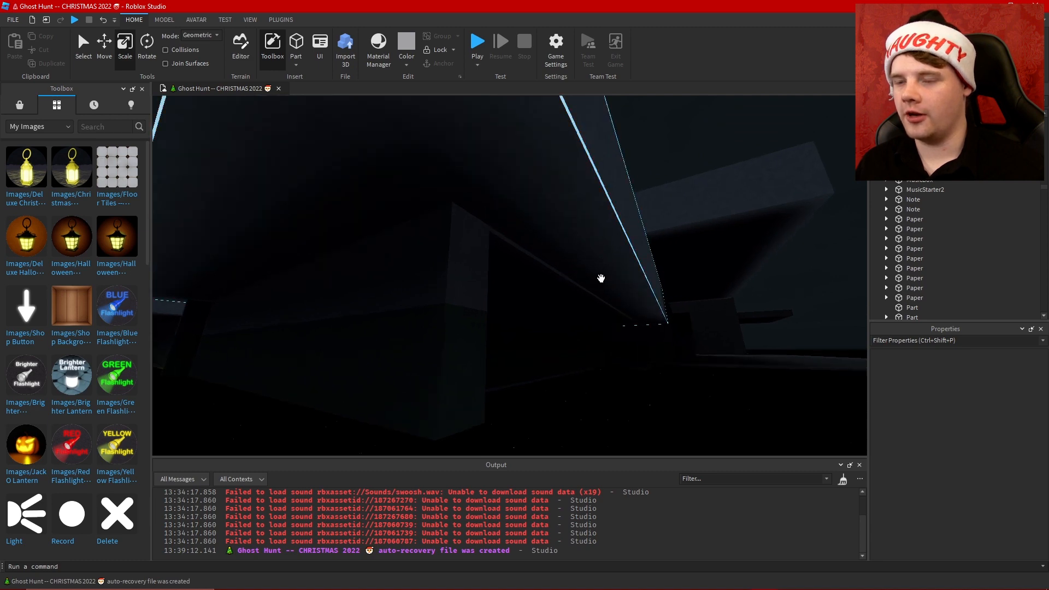
key(w)
right_drag(591, 260, 548, 262)
key(w)
key(alt+Tab)
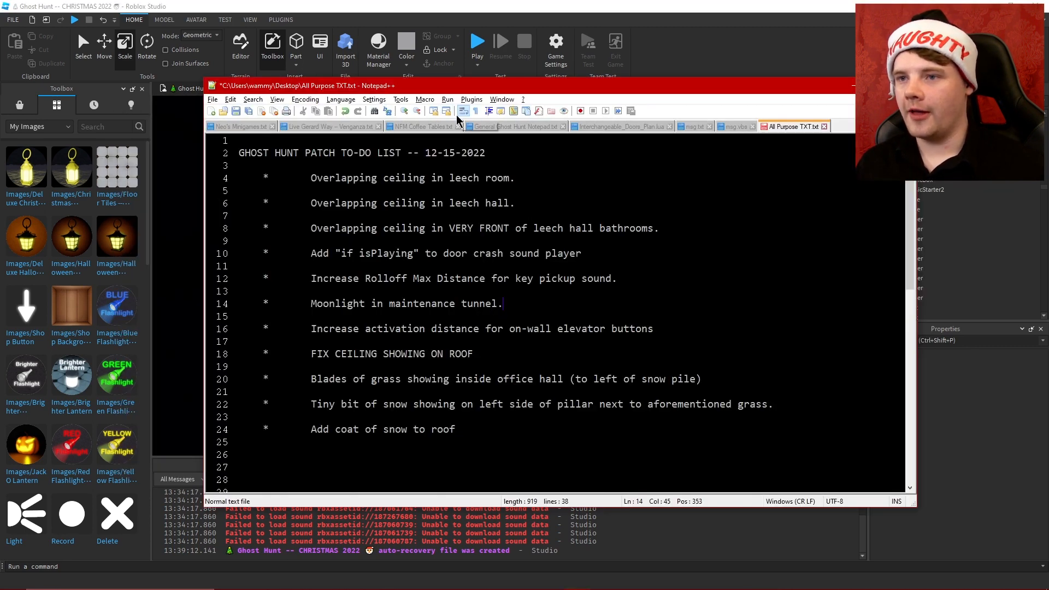
text(F)
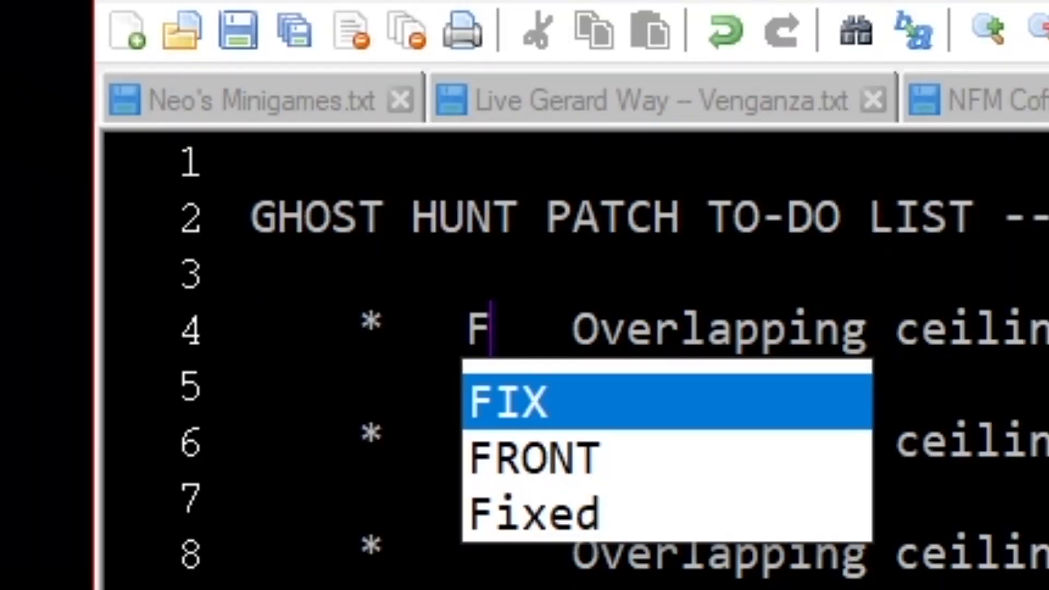
click(378, 161)
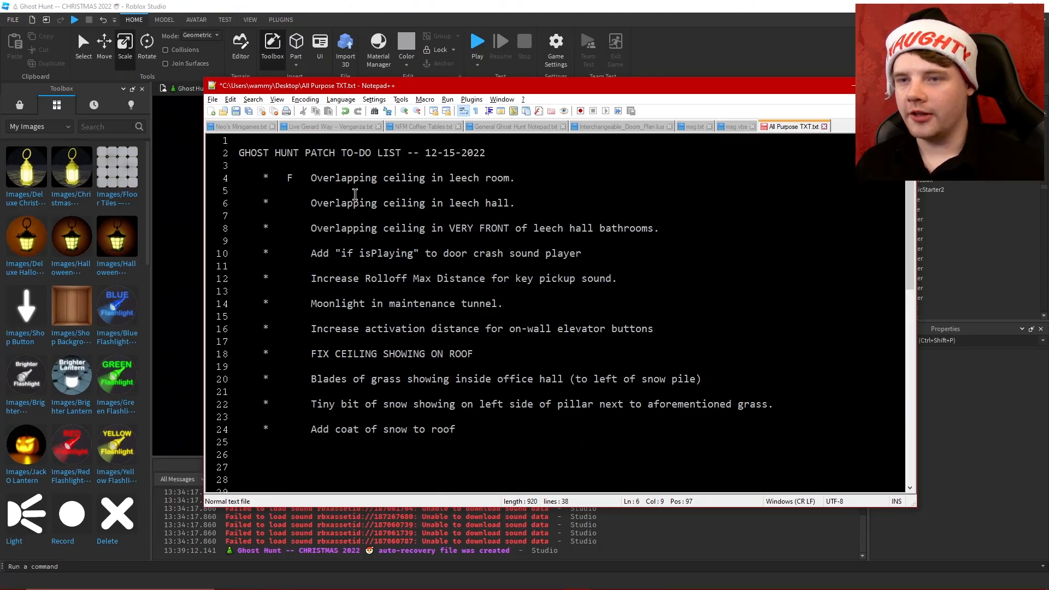
Return to Roblox Studio, locate the leech hall's concrete ceiling, and recheck the leech hall entry in the Notepad++ to-do list
click(443, 7)
right_drag(536, 186, 528, 172)
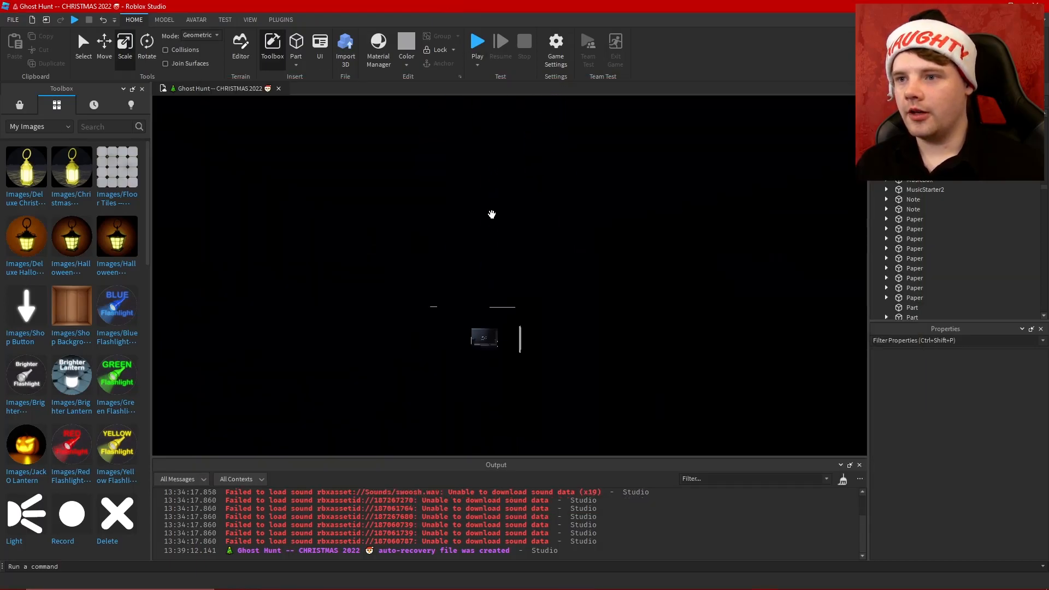
right_drag(492, 214, 550, 211)
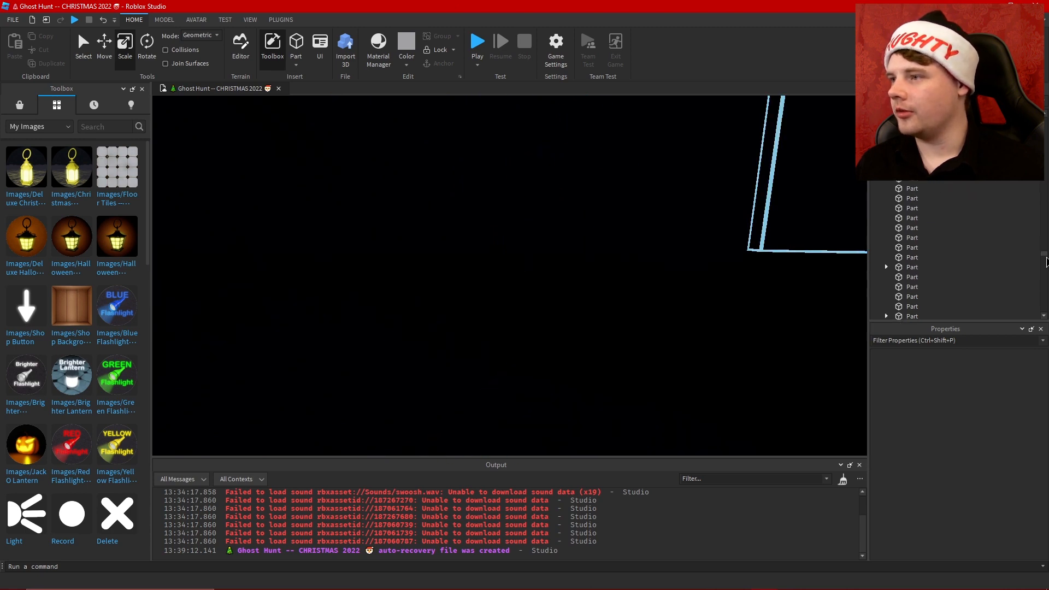
drag(1044, 254, 1044, 186)
click(907, 197)
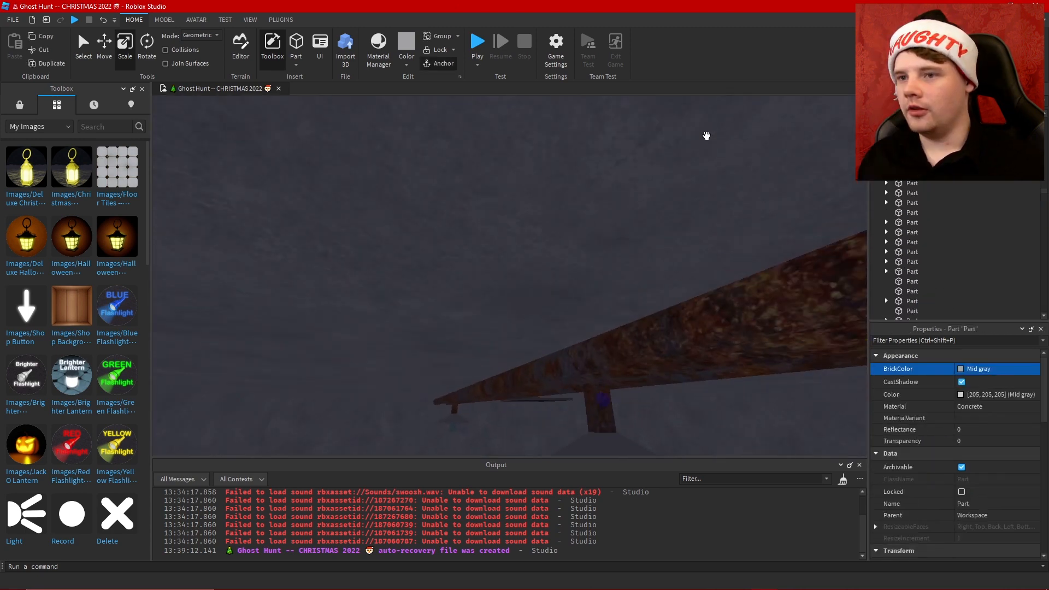
right_drag(707, 136, 706, 136)
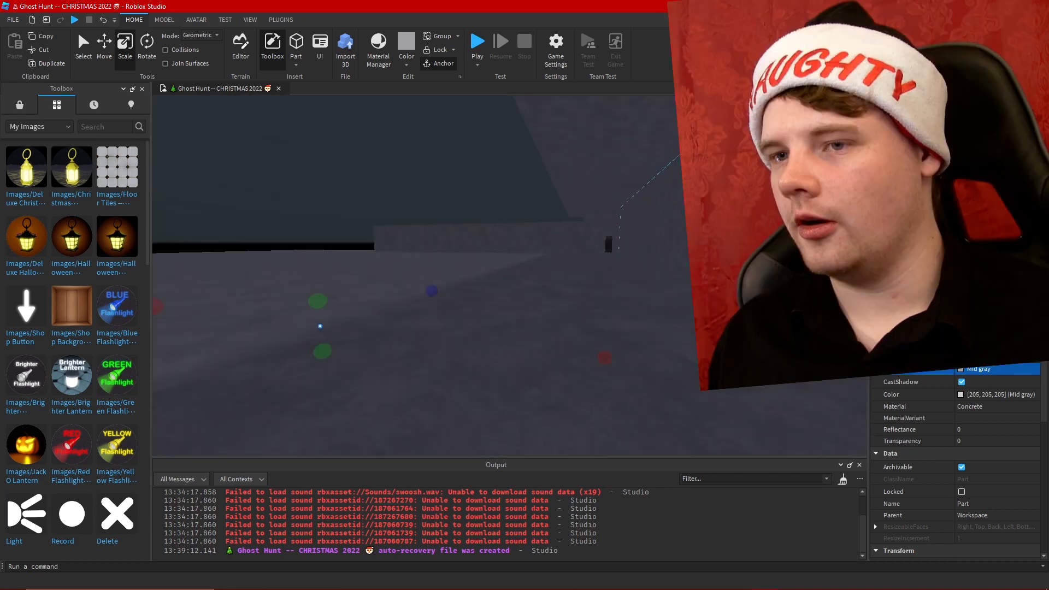
right_drag(574, 166, 573, 166)
key(alt+Tab)
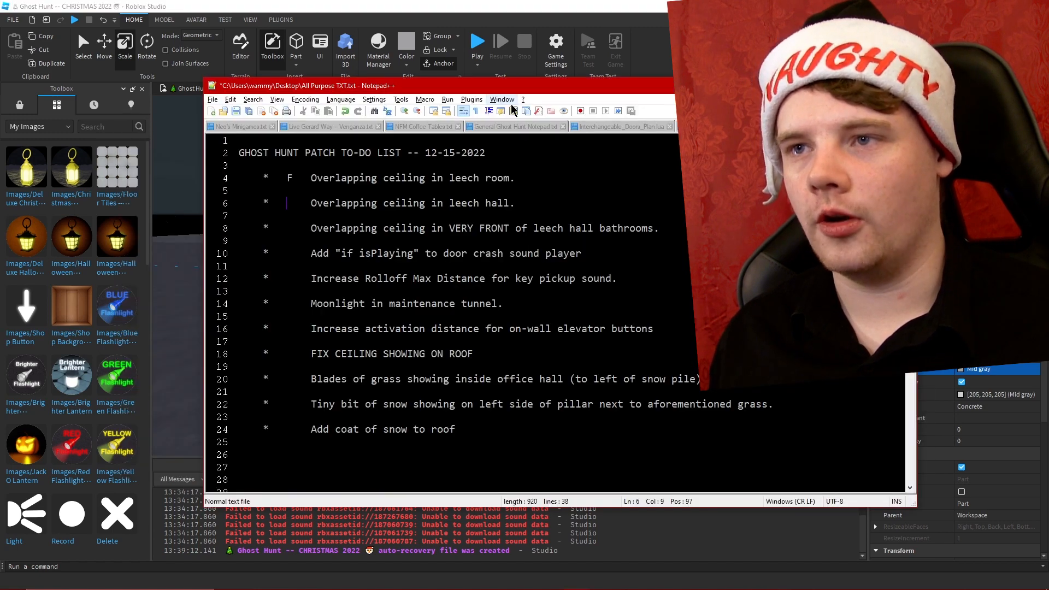
key(alt+Tab)
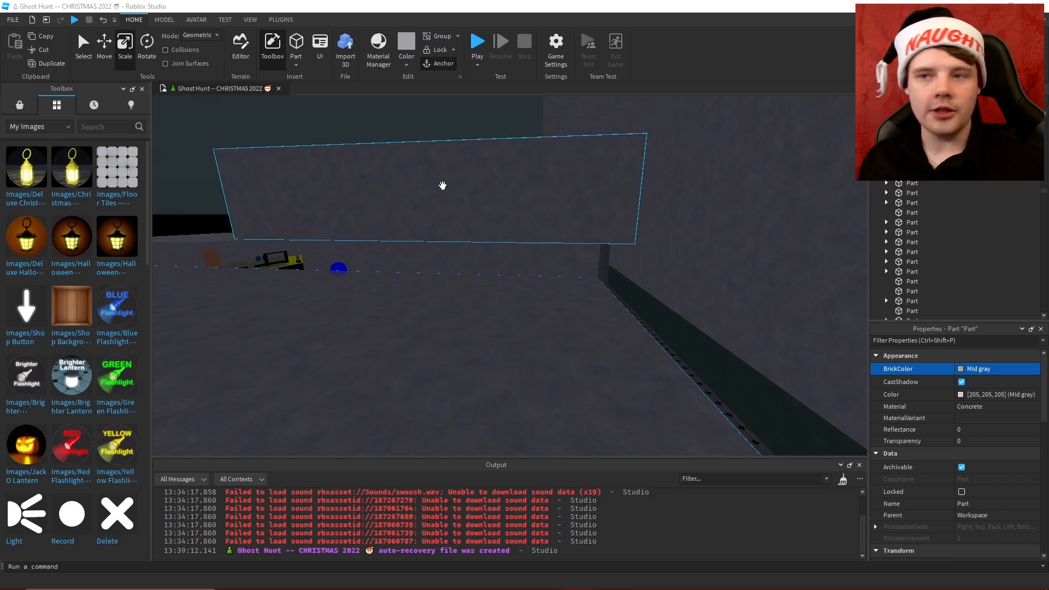
Select the concrete ceiling part in the leech hall and resize it vertically with the Scale tool
key(w)
right_drag(464, 193, 465, 192)
key(w)
key(w)
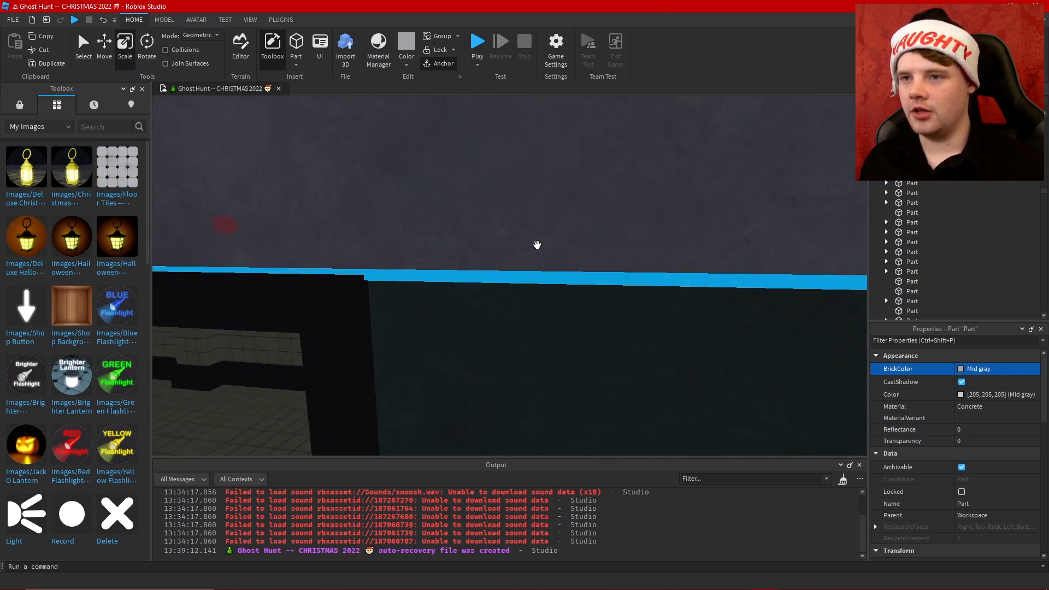
right_drag(538, 244, 565, 233)
click(559, 214)
key(w)
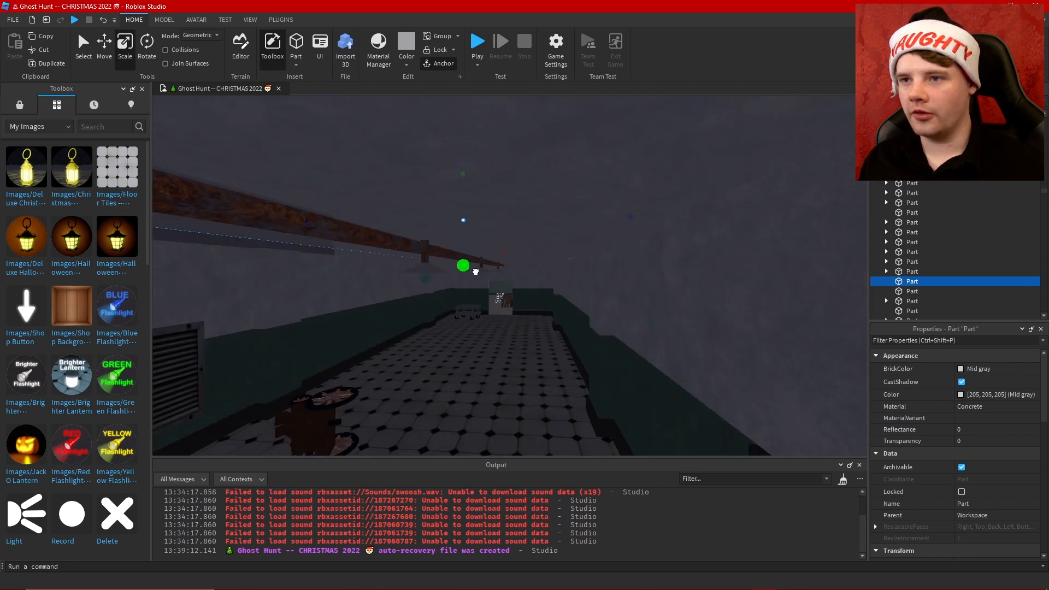
drag(476, 272, 483, 264)
right_drag(483, 264, 484, 264)
key(w)
key(s)
Examine the concrete parts at the front of the leech hall bathrooms for overlapping ceiling
click(431, 208)
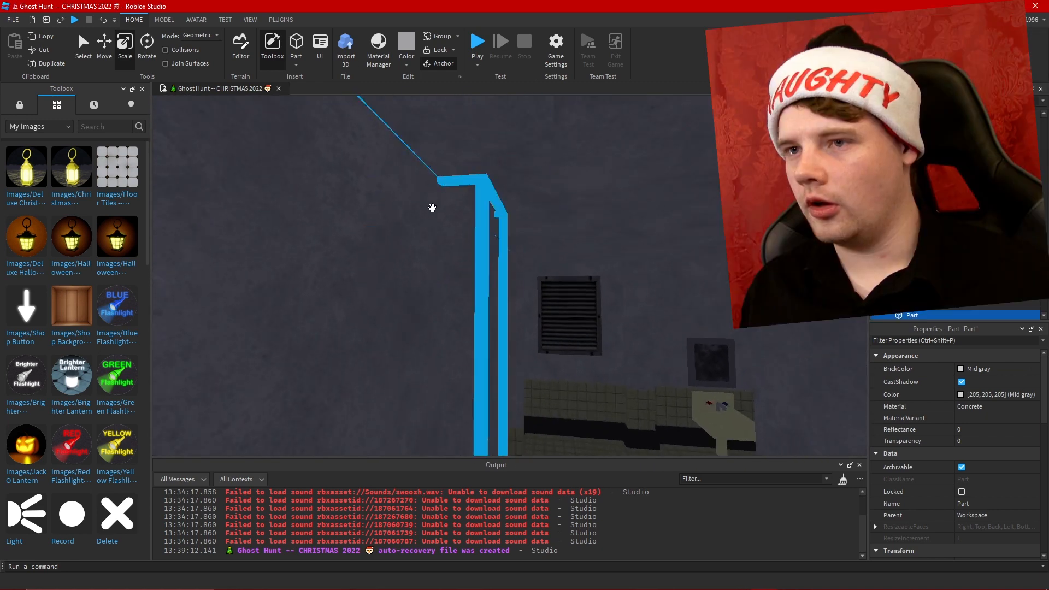
right_drag(398, 210, 398, 210)
key(s)
key(w)
right_drag(469, 235, 470, 235)
key(w)
right_drag(440, 295, 440, 294)
click(473, 284)
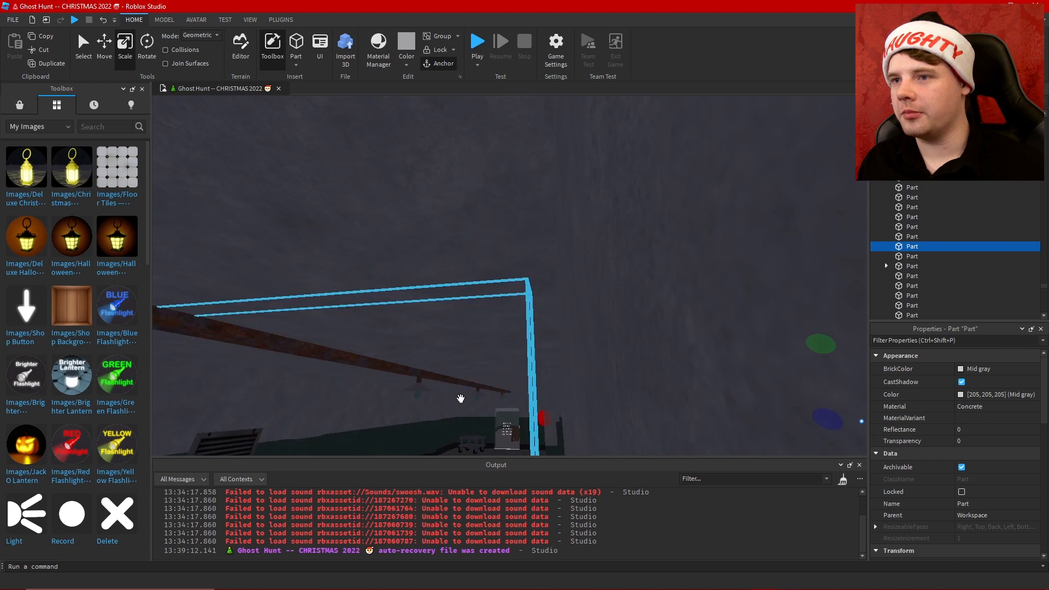
right_drag(461, 398, 460, 398)
key(q)
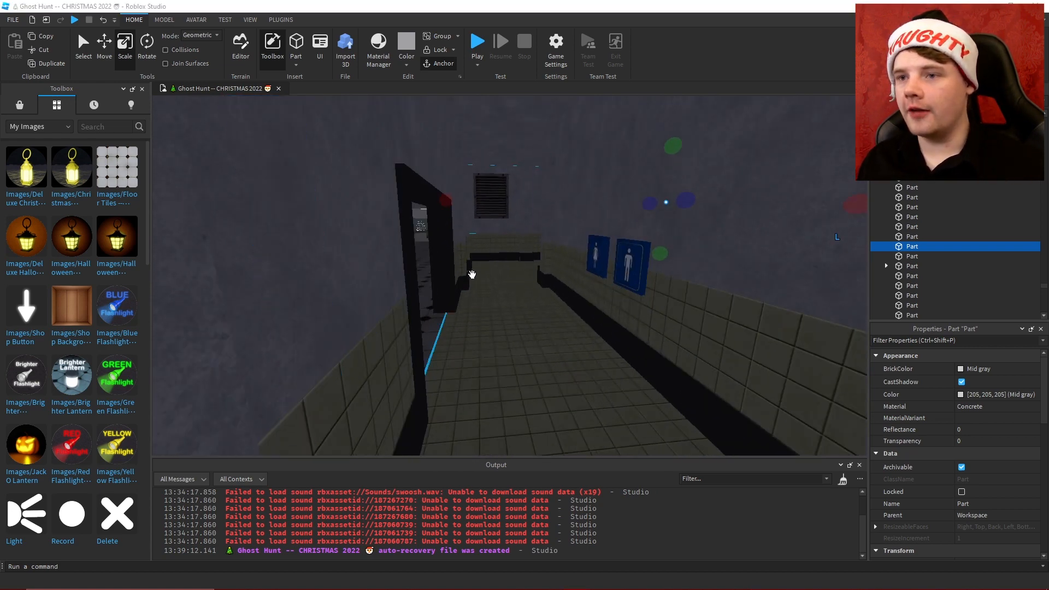
key(d)
right_drag(460, 271, 460, 271)
key(w)
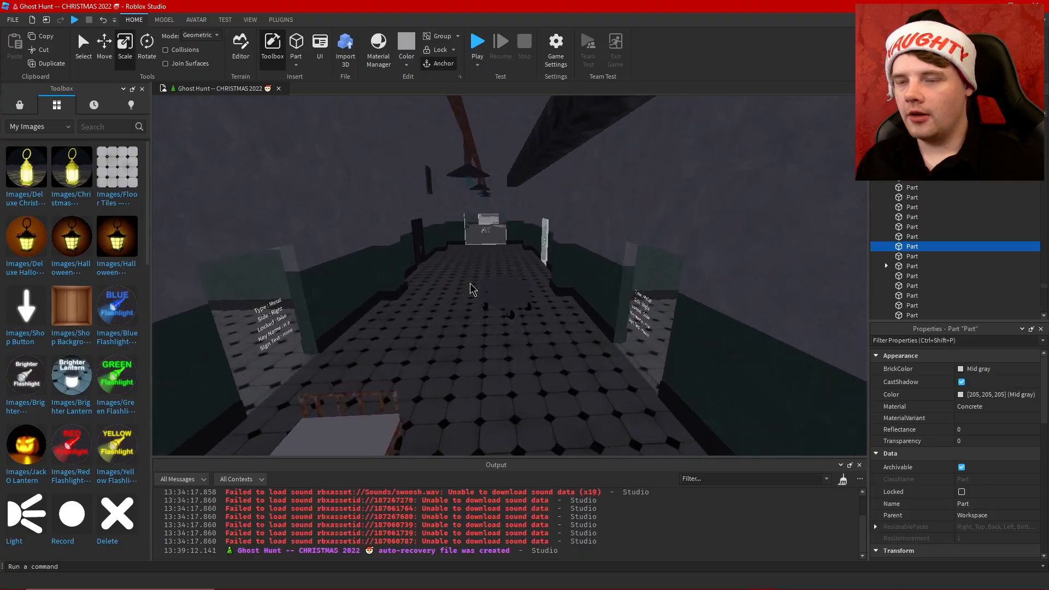
In the script of Group7's trigger part by the hall door, declare the door and bf variables as local
key(w)
right_drag(470, 288, 468, 281)
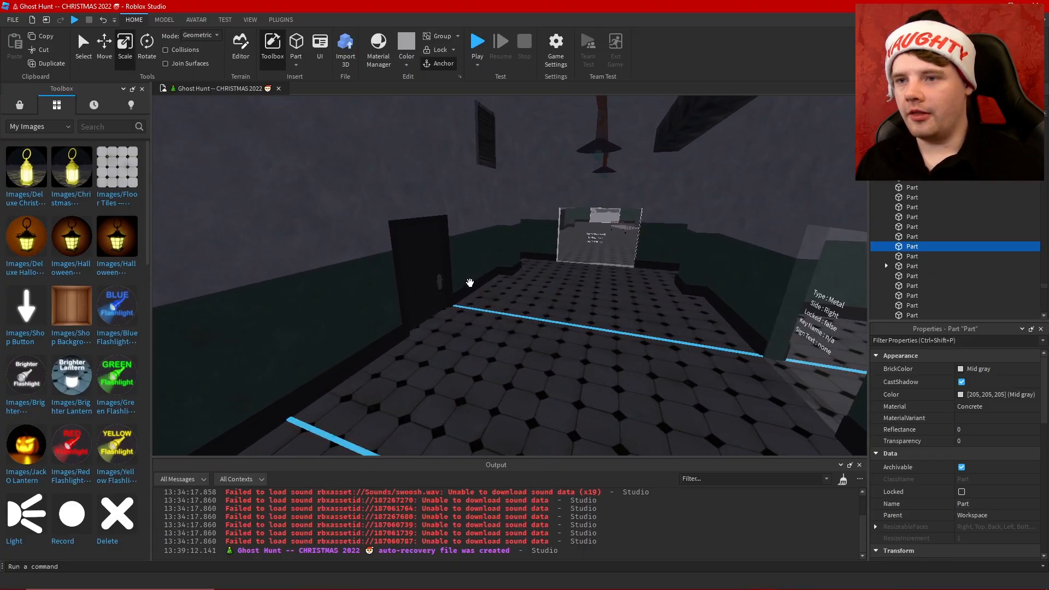
click(470, 282)
key(w)
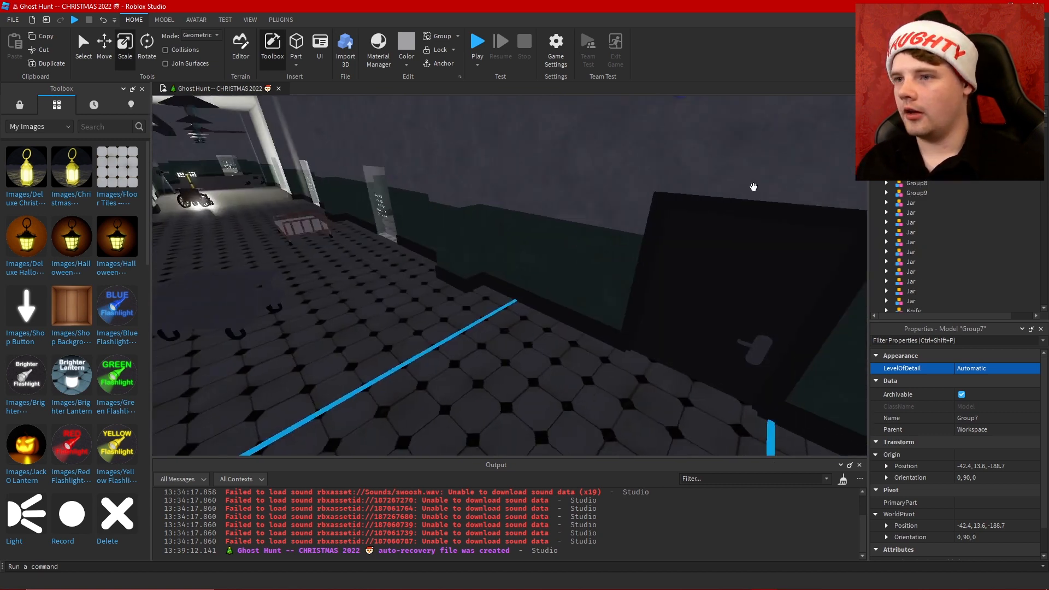
alt+click(330, 293)
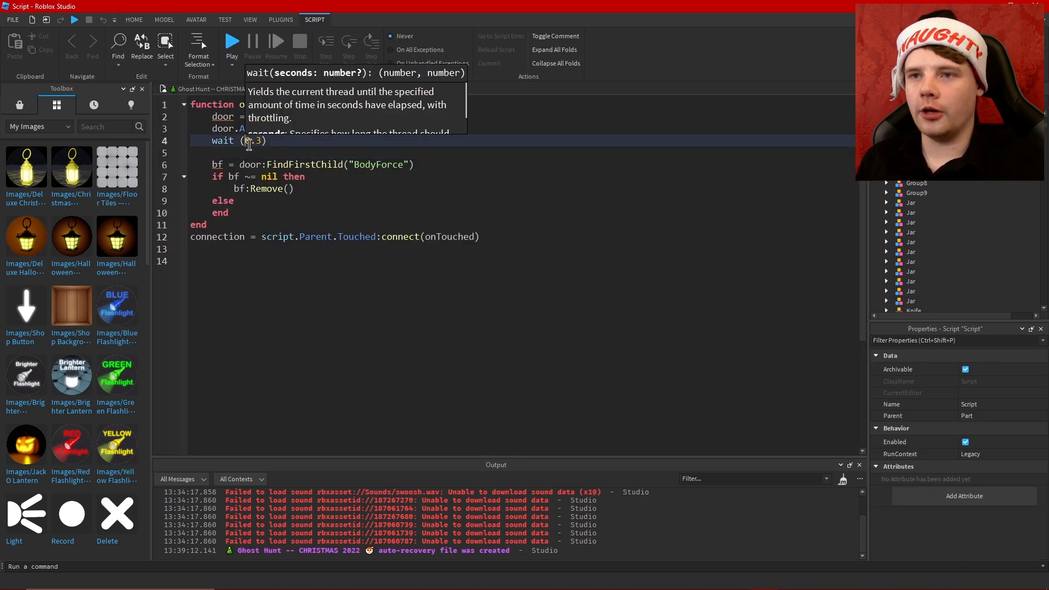
click(212, 116)
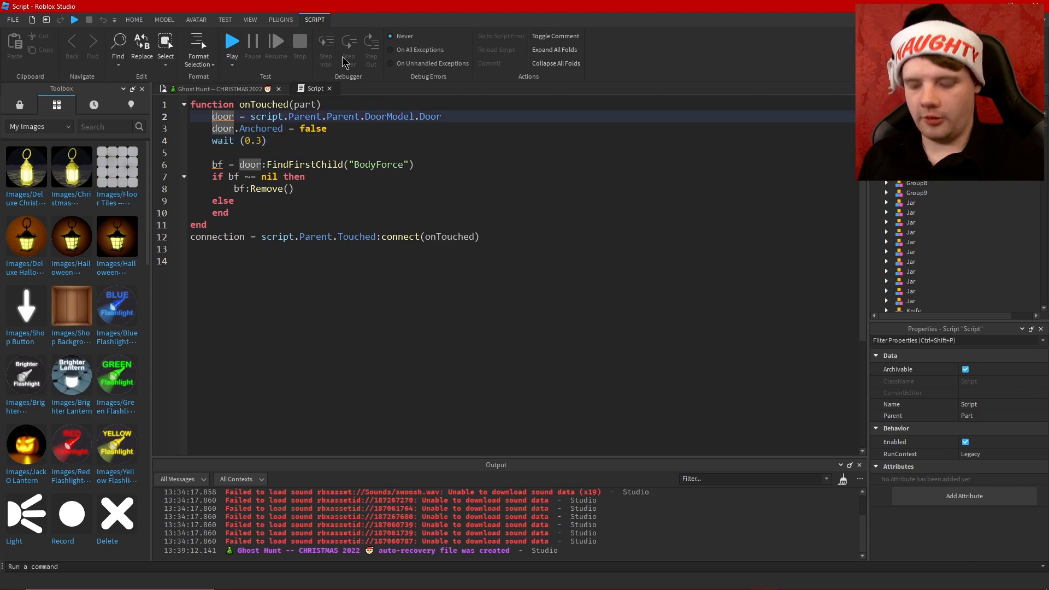
text(local)
click(205, 420)
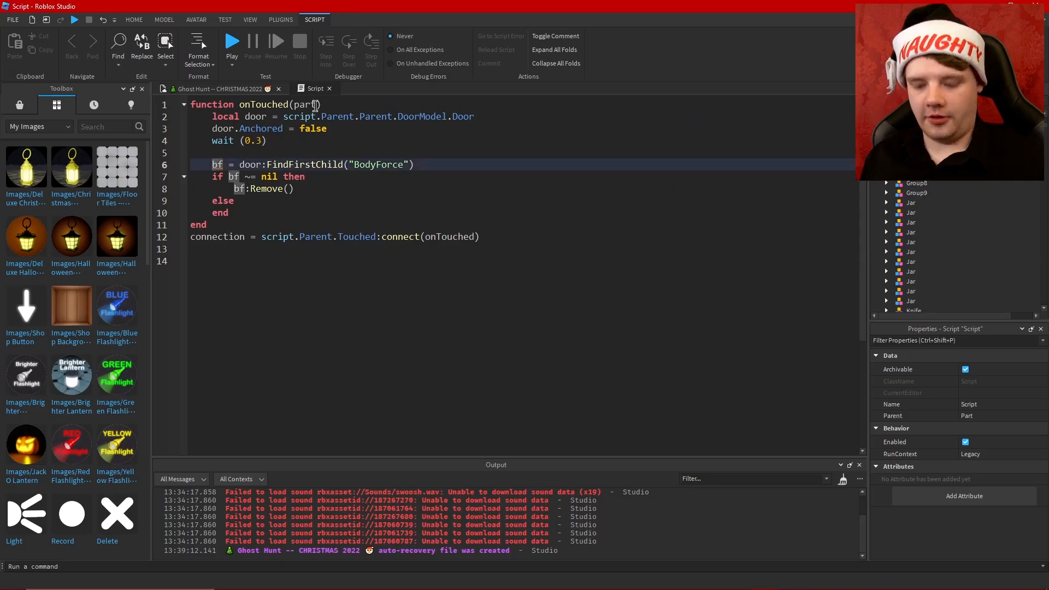
text(local)
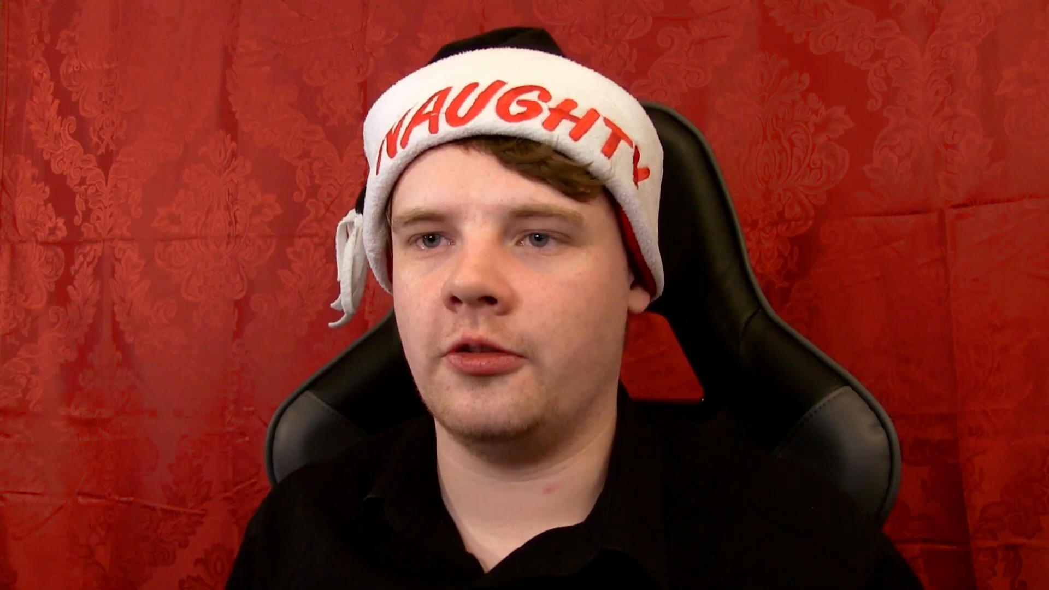
click(874, 585)
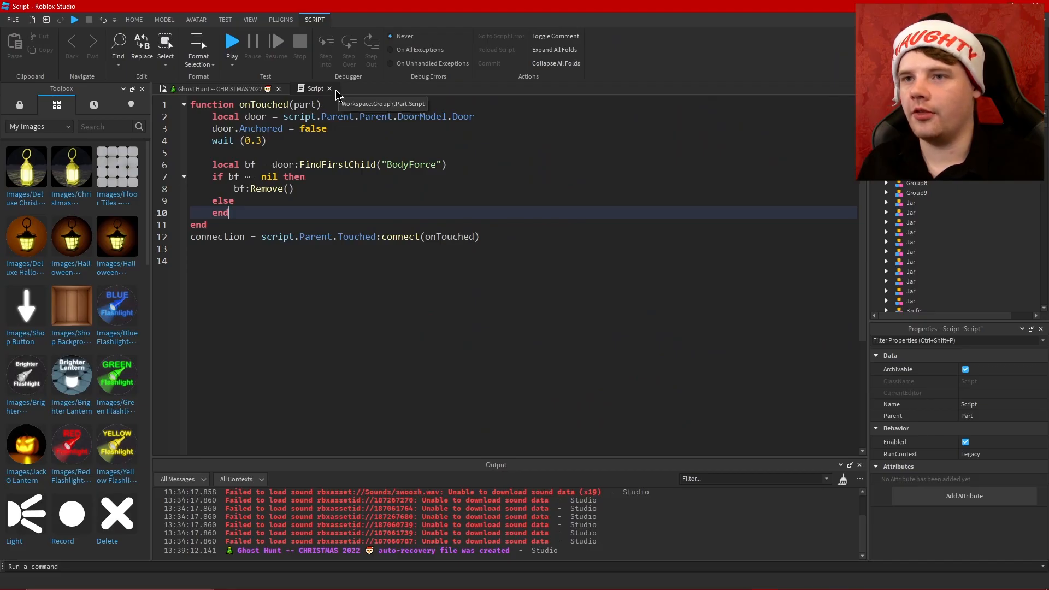
Close the edited door script and rename it FlyOff
click(330, 88)
click(1003, 403)
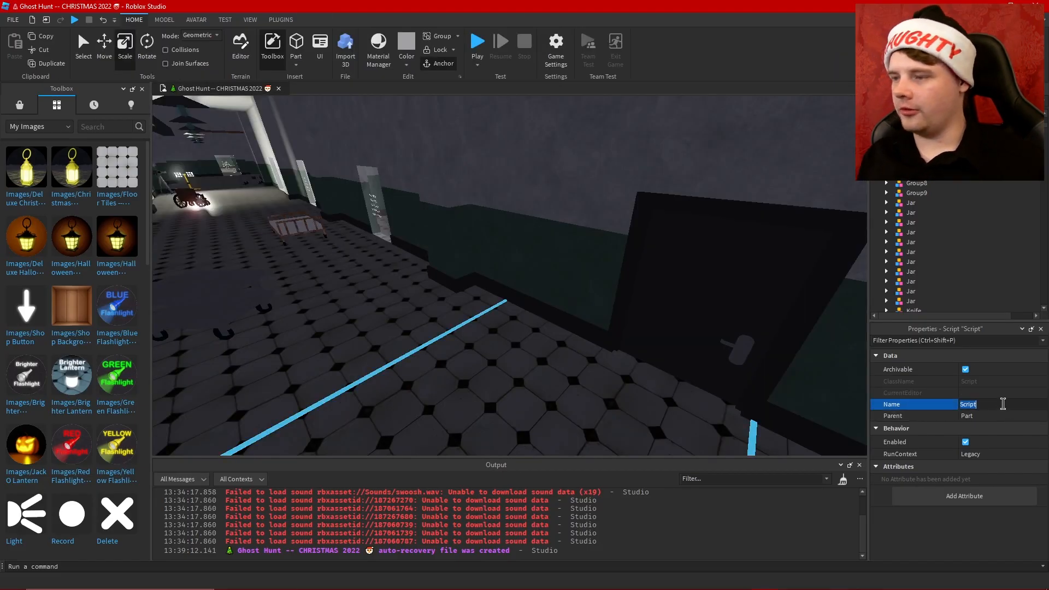
text(Fl)
text(yOff)
key(Return)
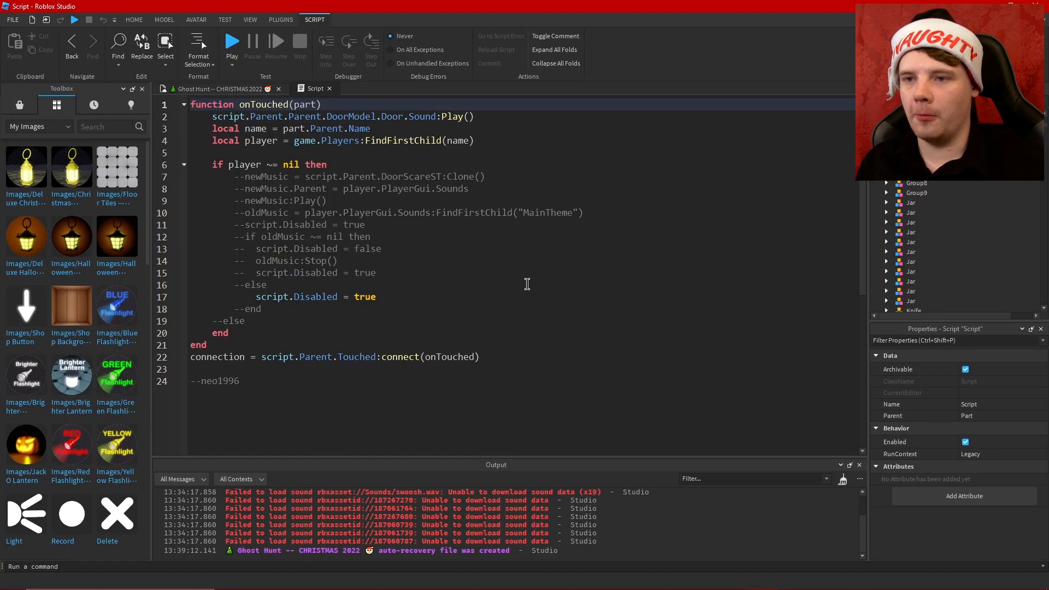
Review the onTouched function in the door sound script, including the line that disables the script
click(384, 322)
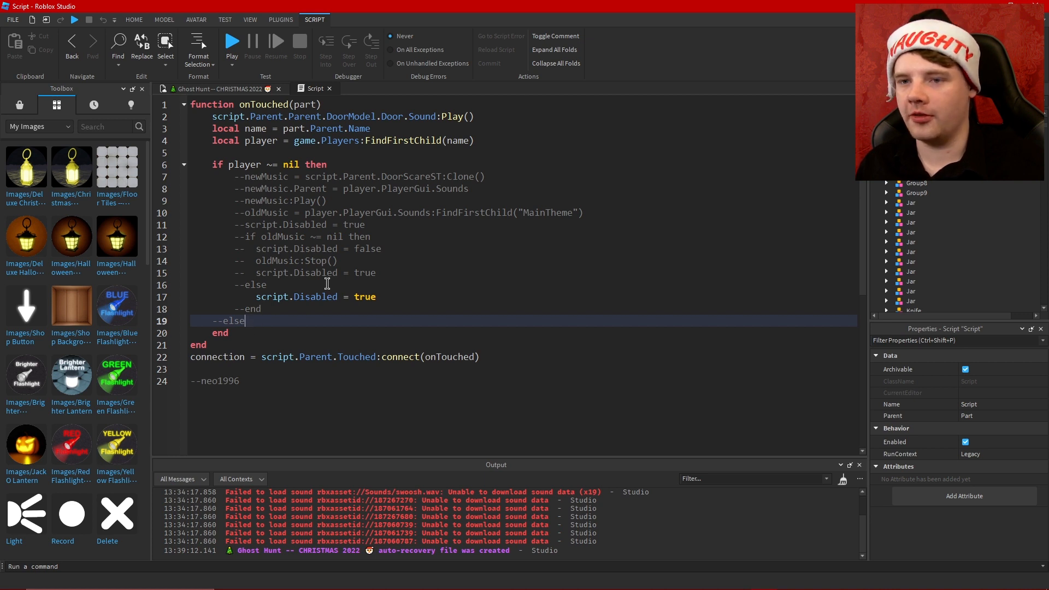
click(327, 283)
double_click(352, 116)
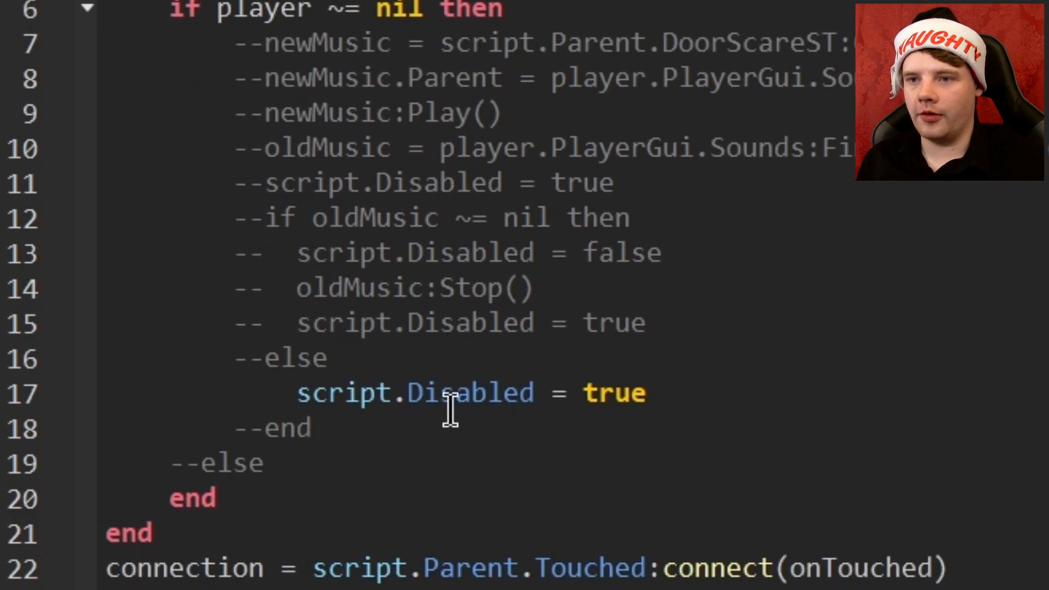
double_click(453, 240)
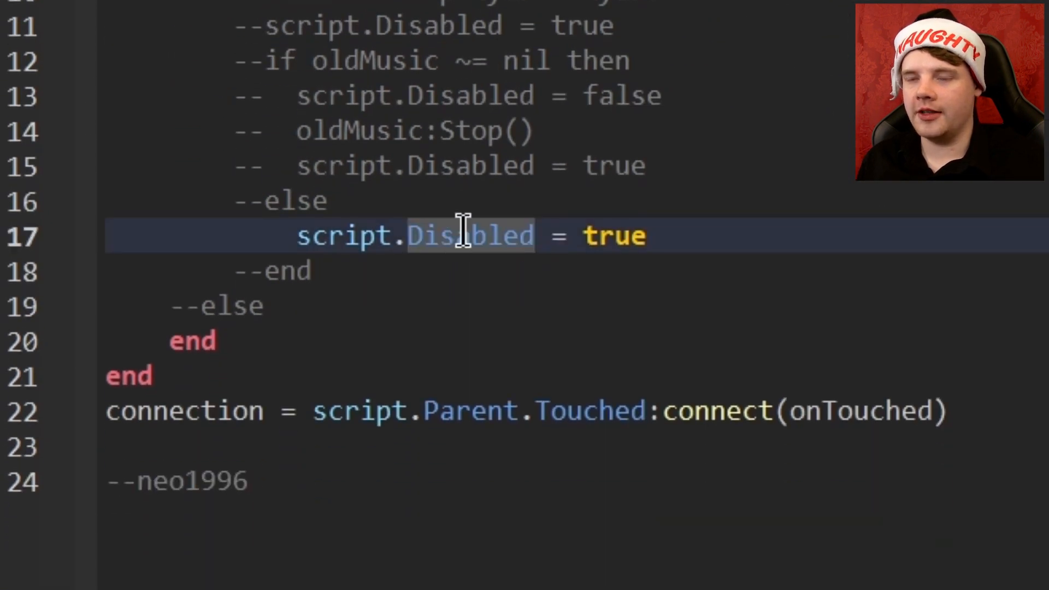
click(653, 235)
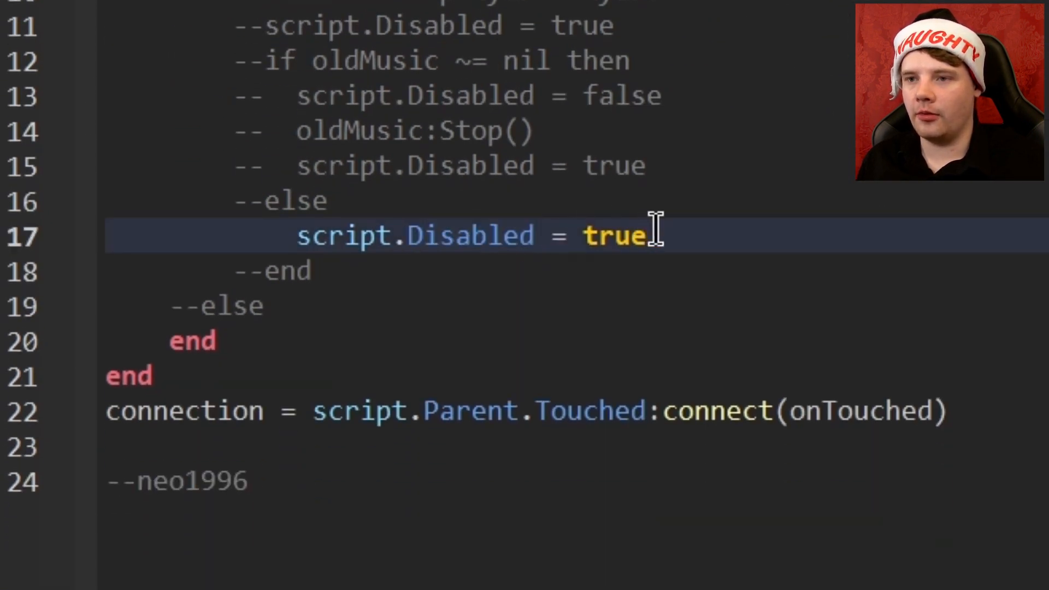
Start an if statement on a new line at the beginning of onTouched and copy the door sound's path without the Play call
click(433, 109)
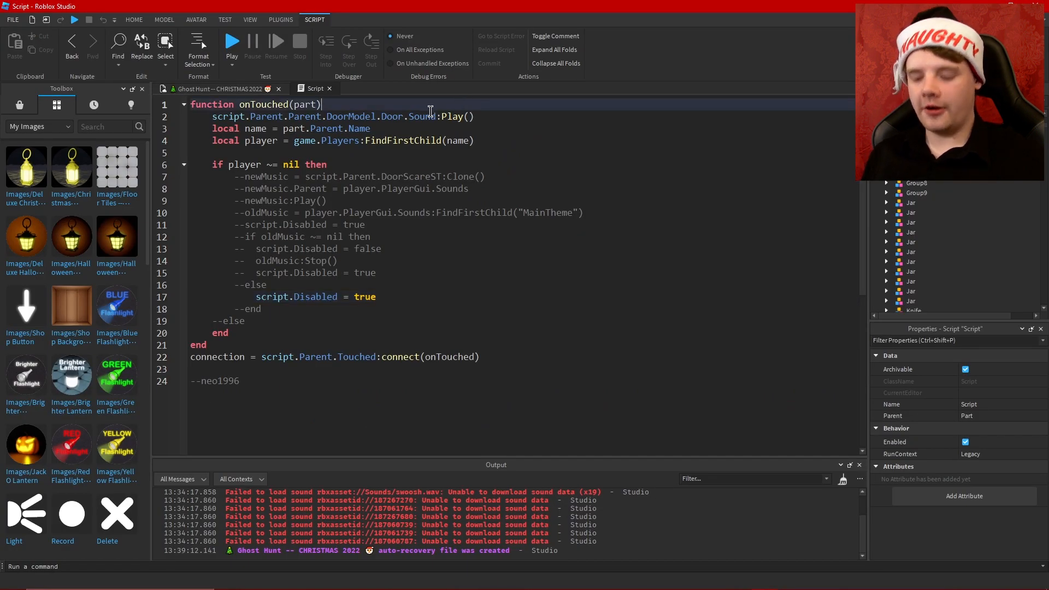
key(Return)
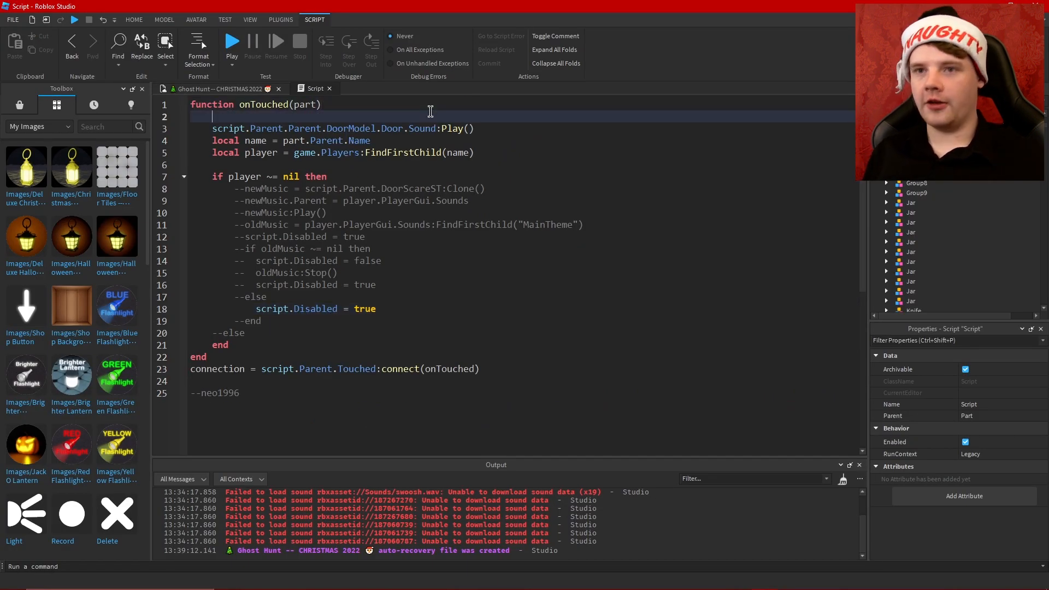
text(if)
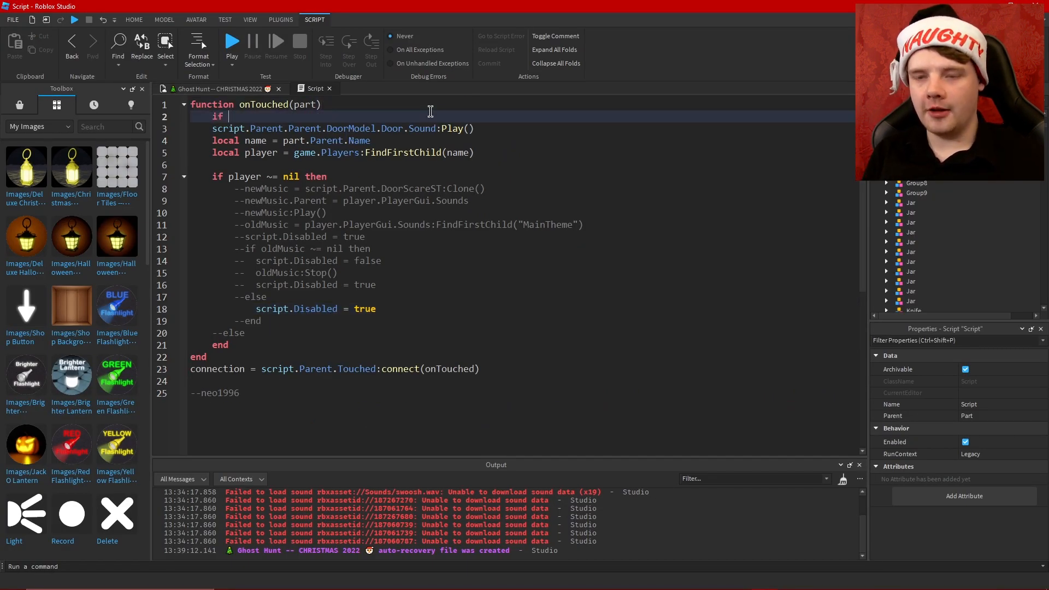
click(431, 128)
drag(431, 128, 213, 133)
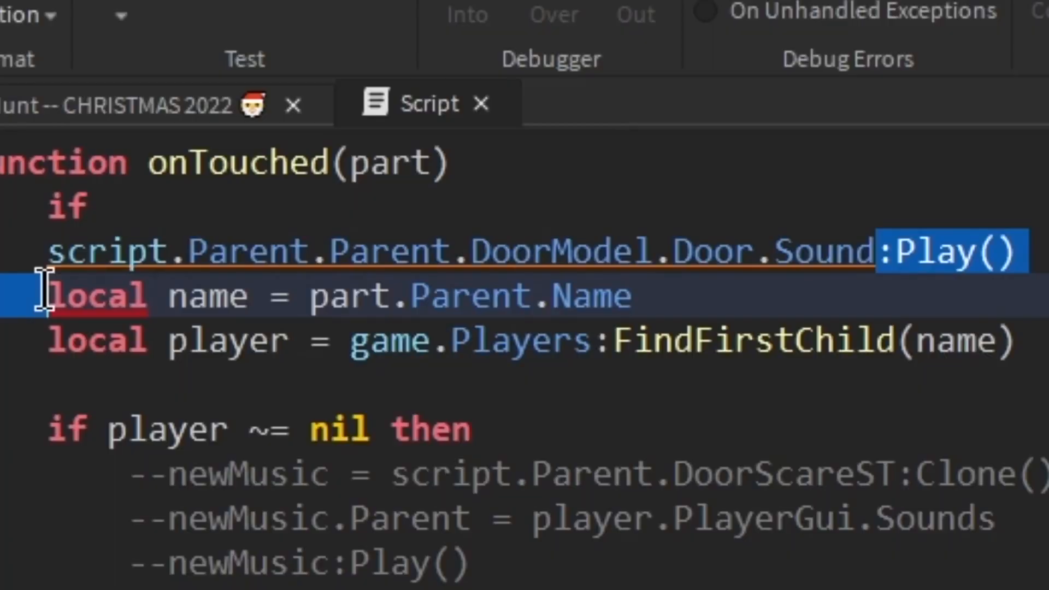
key(ctrl+c)
Above the if statement, declare a local variable sound equal to script.Parent.Parent.DoorModel.Door.Sound
click(628, 145)
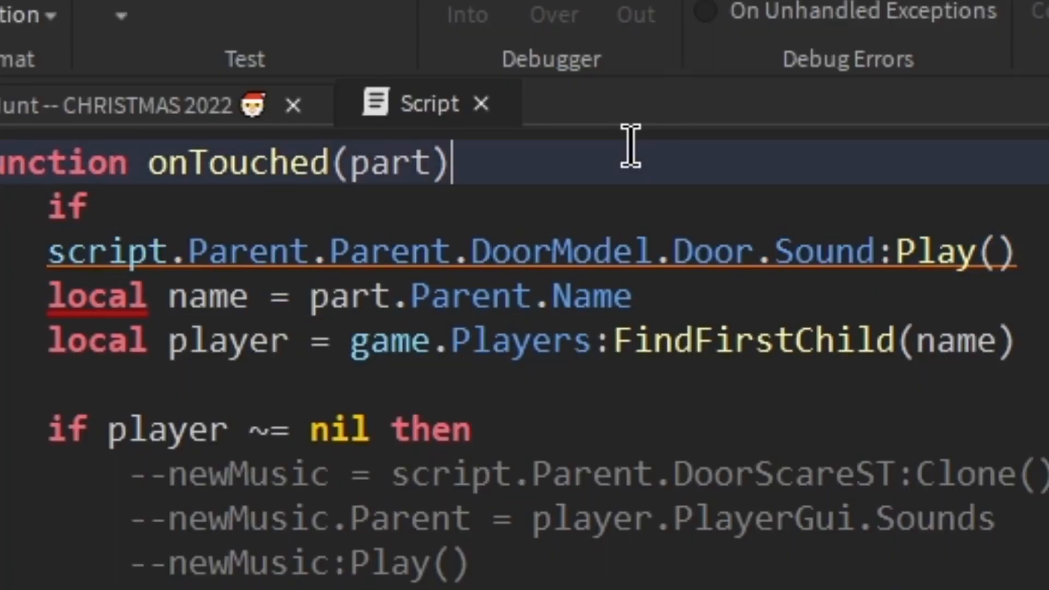
key(Return)
text(local)
key(ctrl+v)
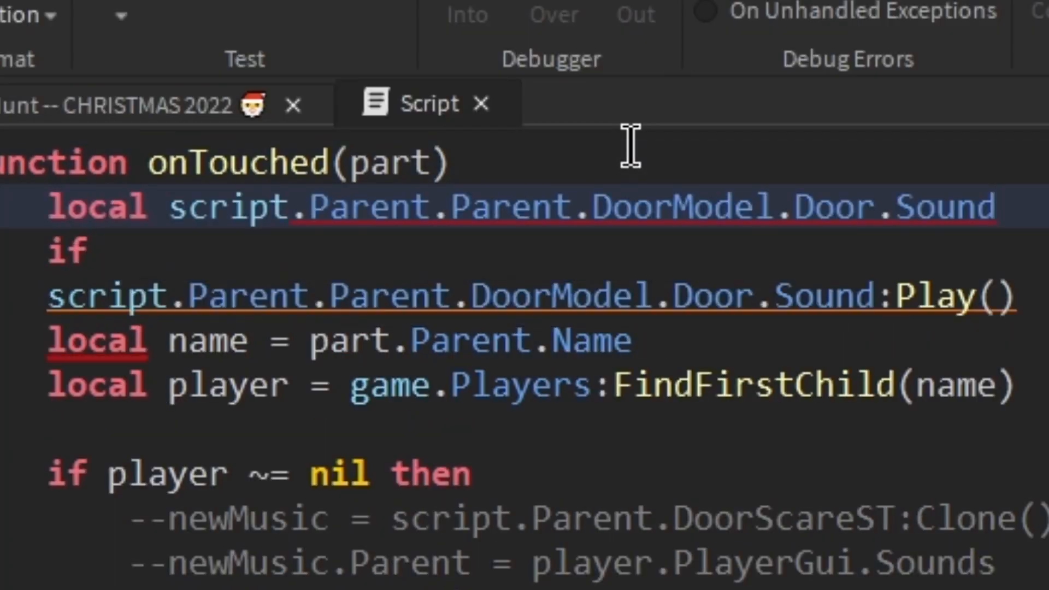
click(153, 212)
text(sound)
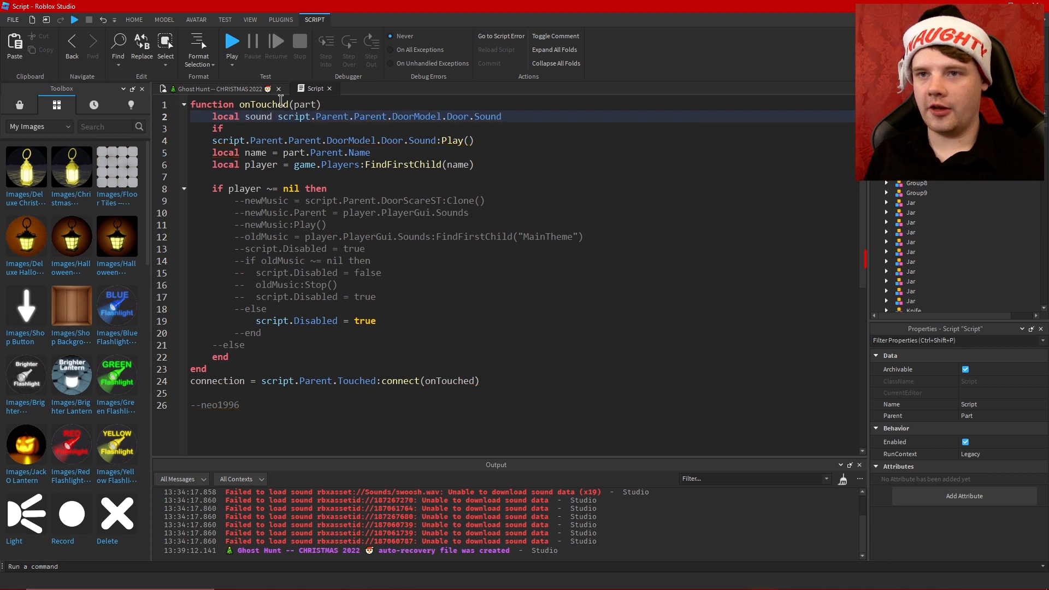
text( =)
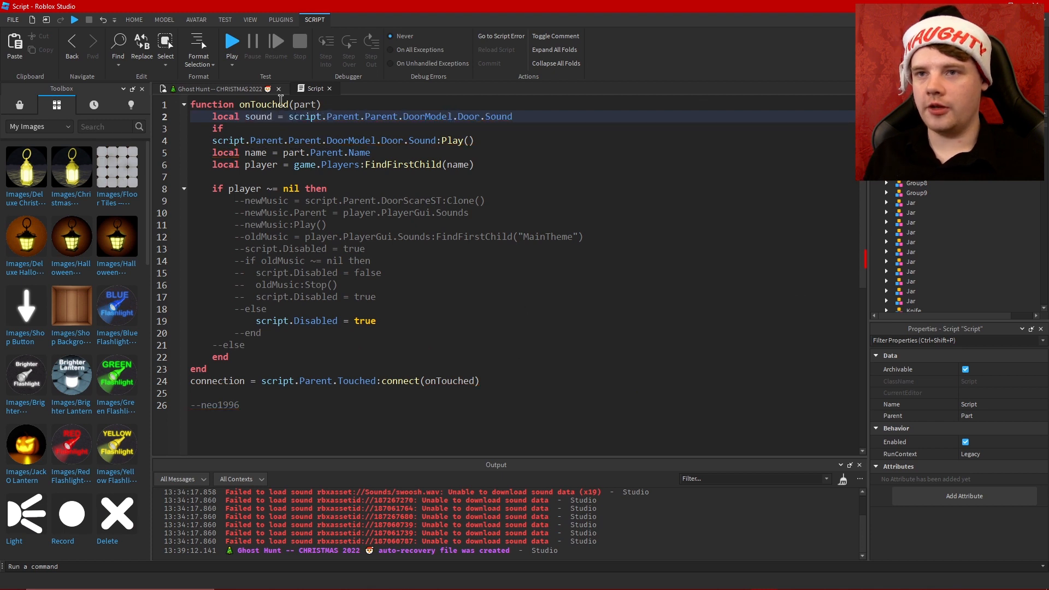
Complete the if statement with the condition sound.IsPlaying == false then, and open its block
click(601, 176)
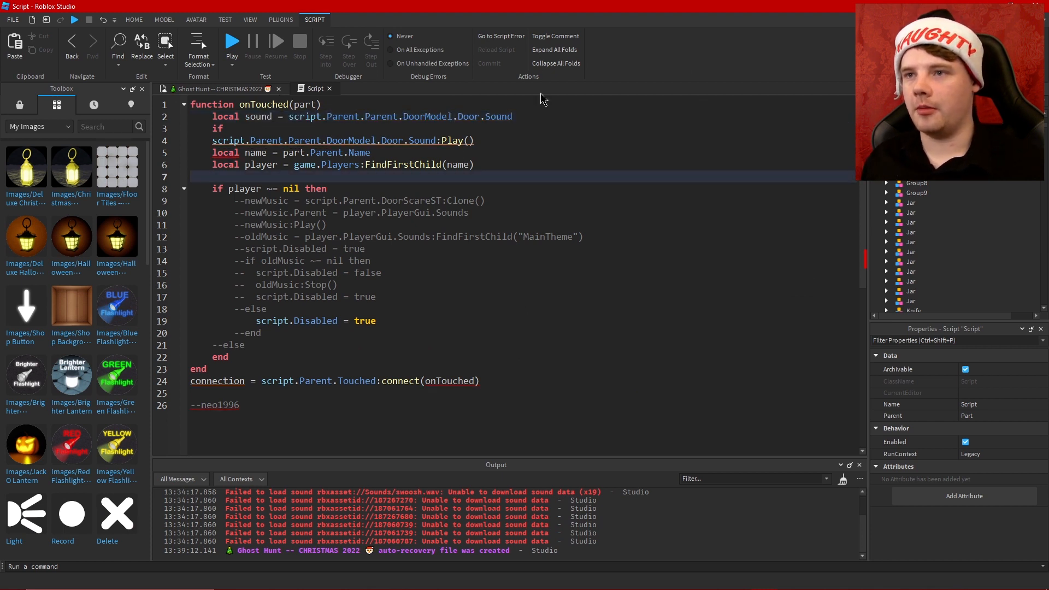
click(514, 116)
click(336, 125)
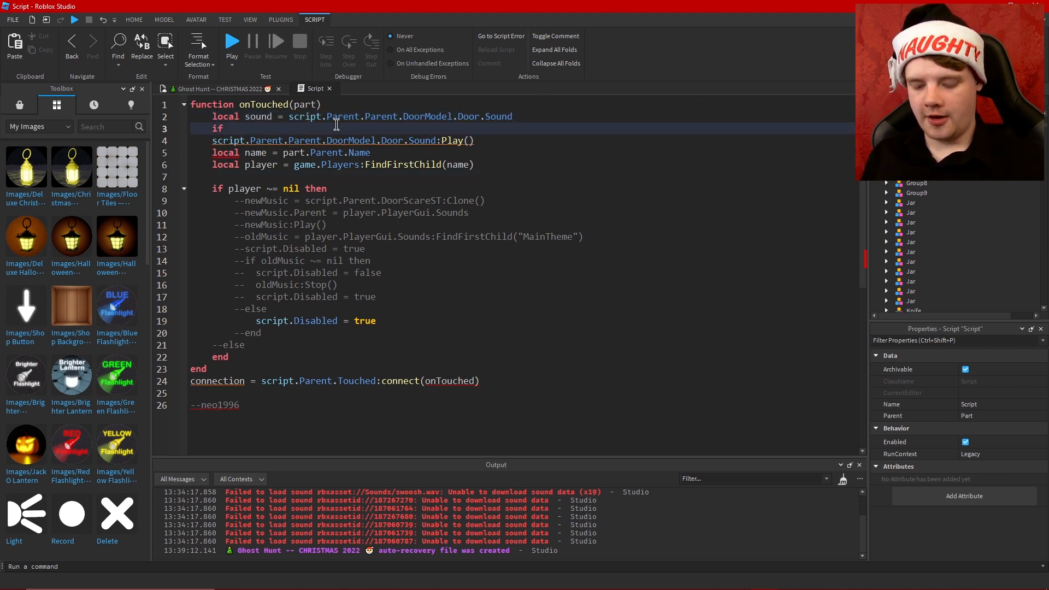
text(sound.Is)
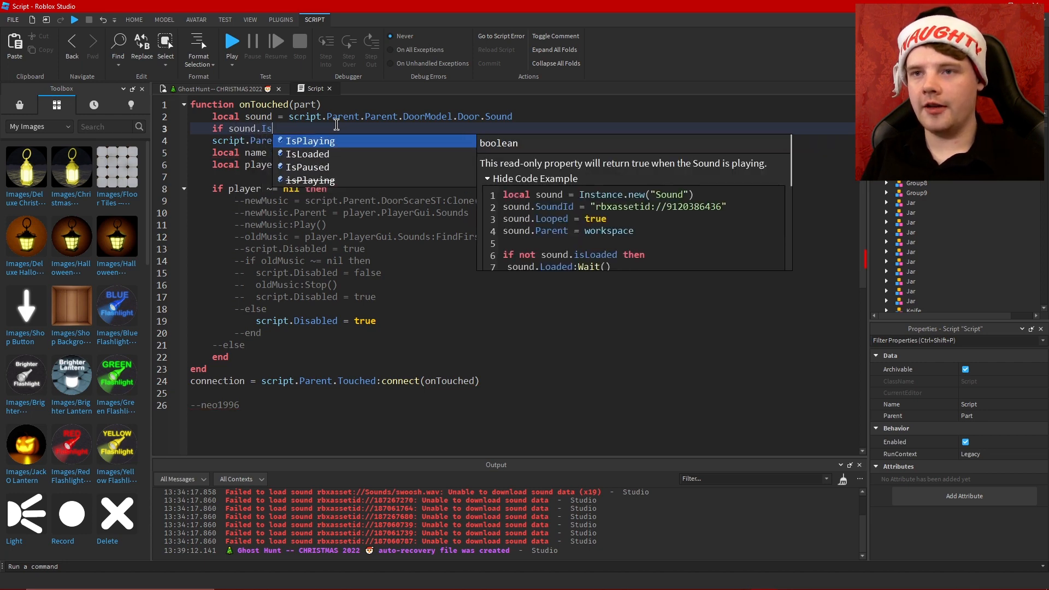
text(Playing == false)
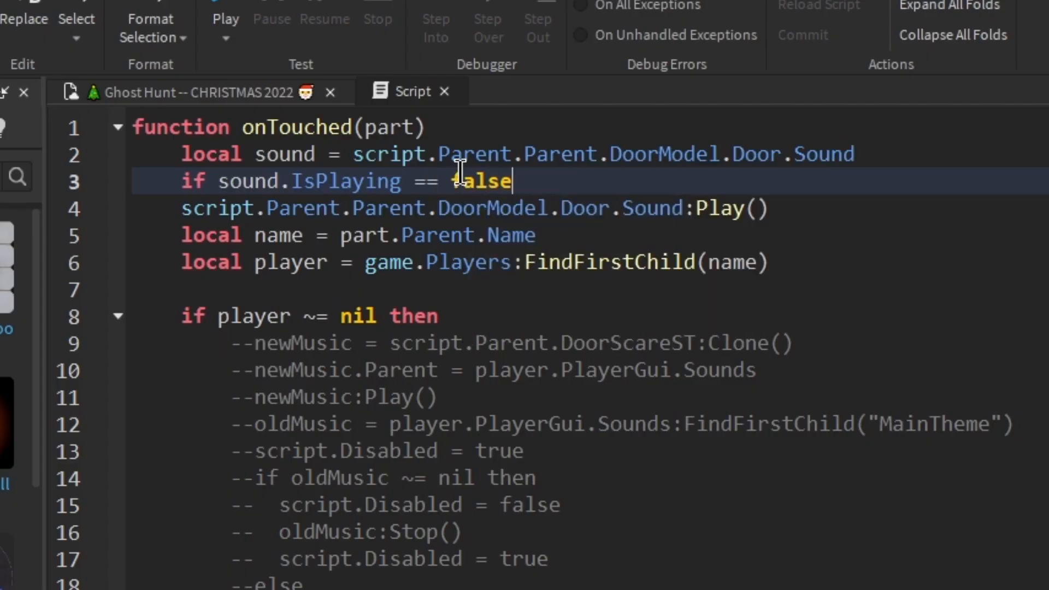
text( then)
key(Return)
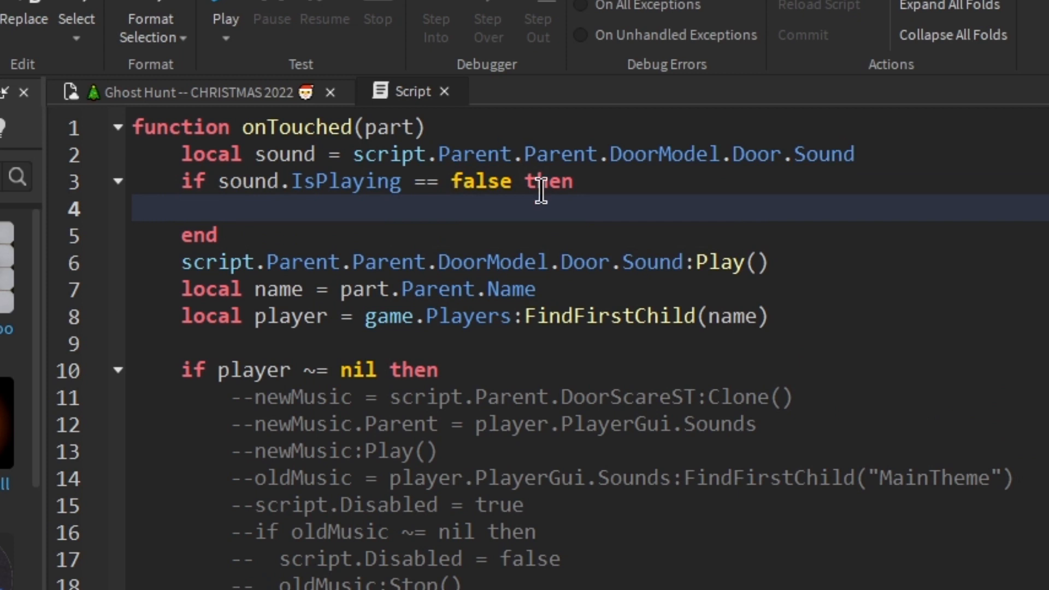
Shorten the play call to sound:Play() and move it inside the if block
drag(183, 266, 683, 266)
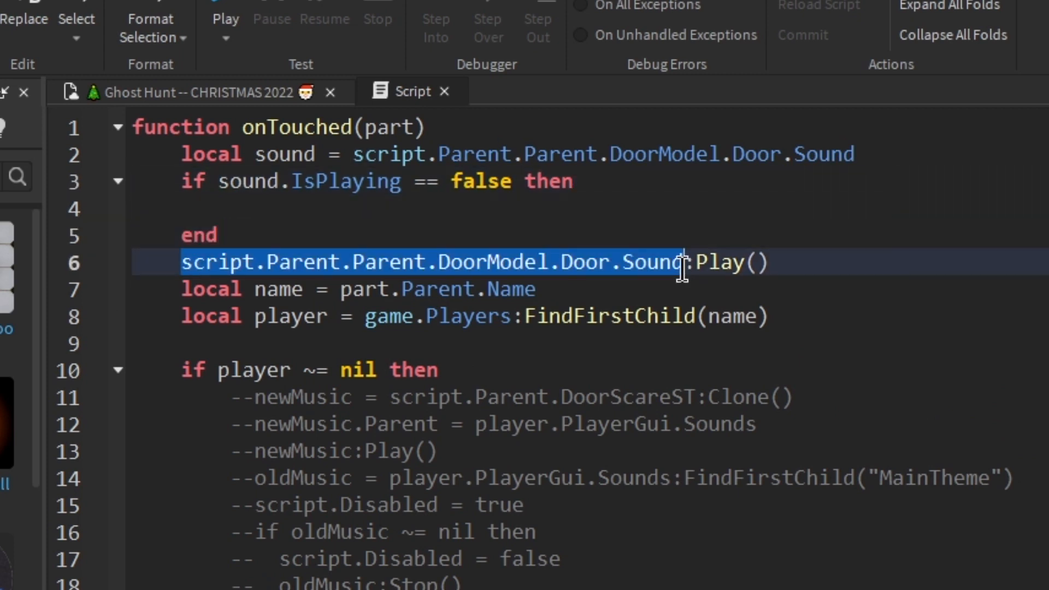
text(sound)
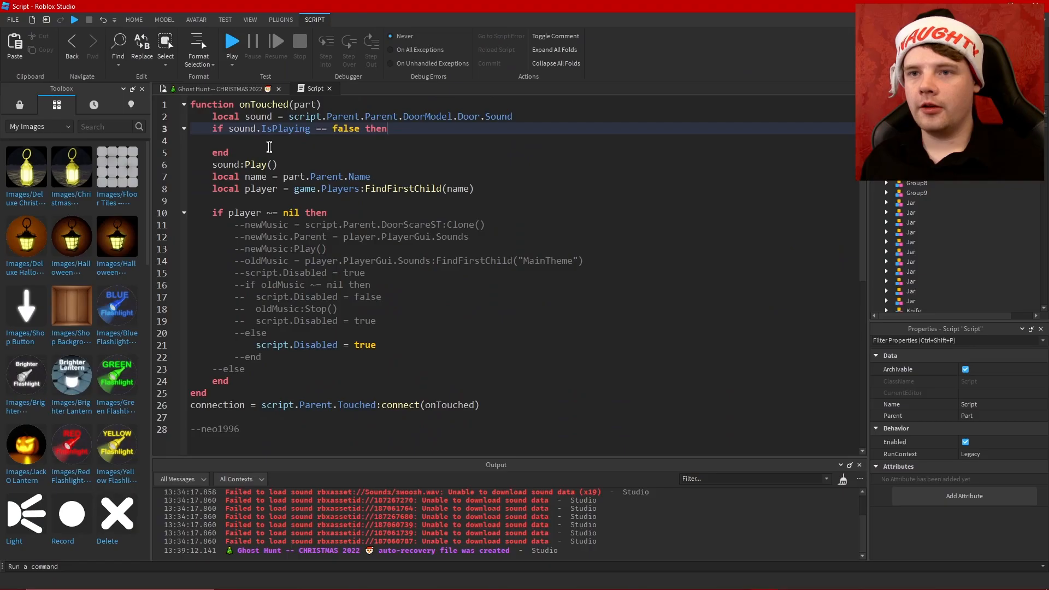
drag(330, 262, 174, 262)
key(ctrl+x)
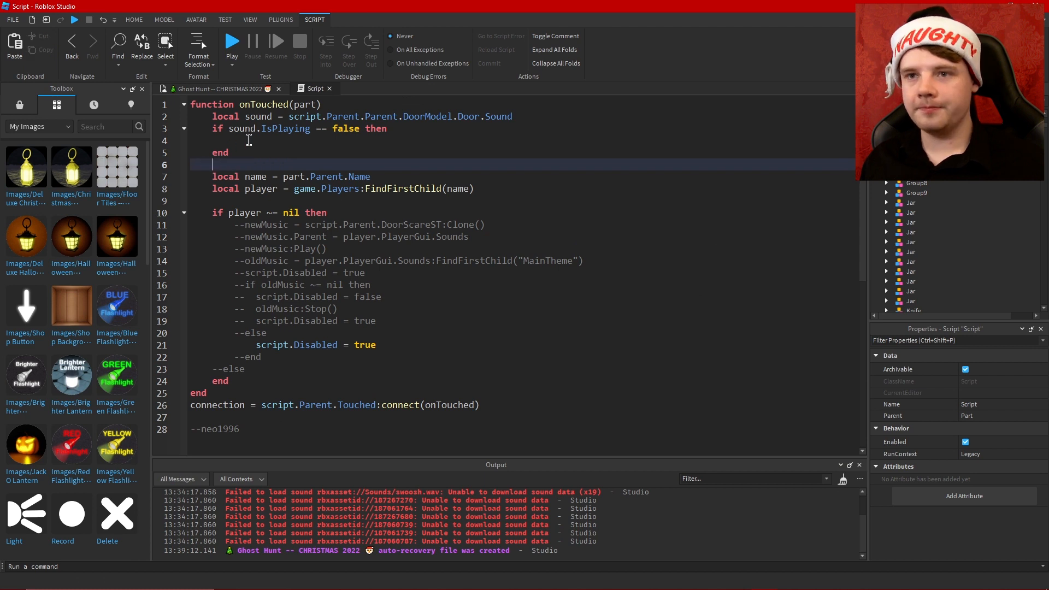
click(249, 140)
key(ctrl+v)
click(257, 160)
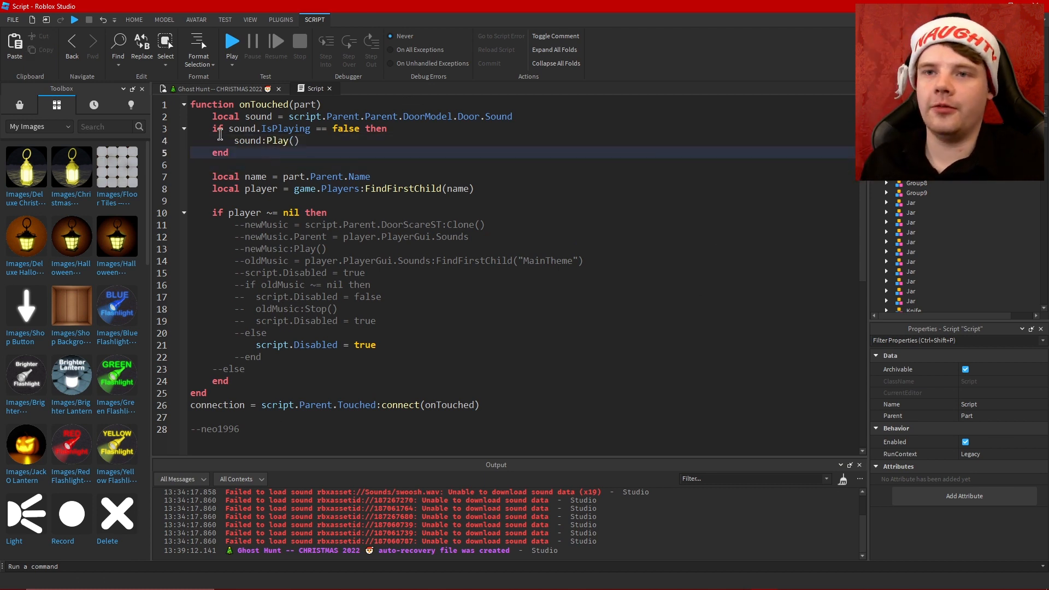
Insert a blank line above the local sound declaration
click(219, 129)
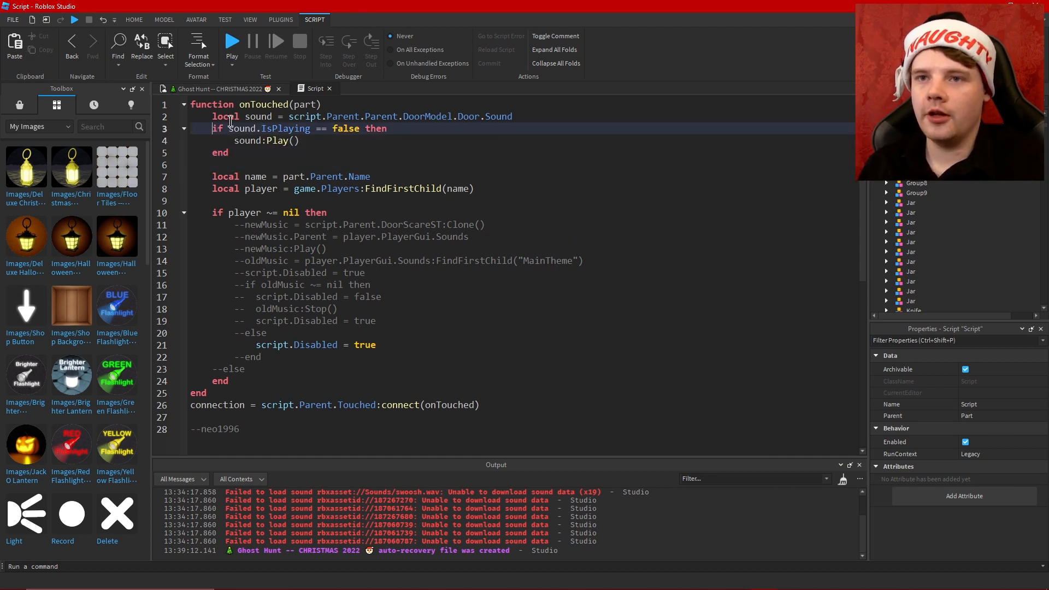
click(230, 120)
key(Return)
click(251, 151)
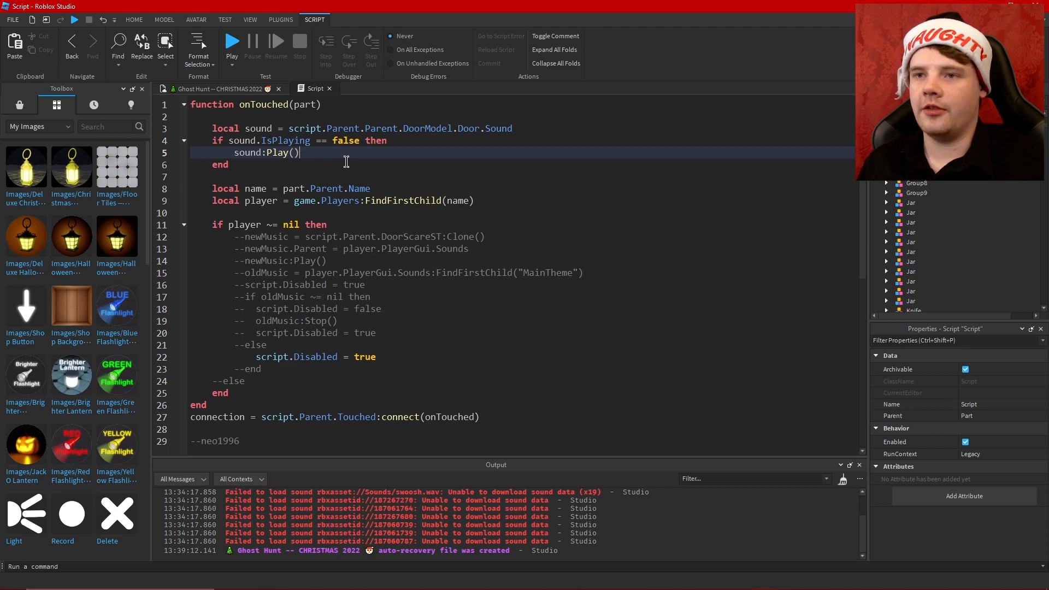
Playtest the game, equip the Flashlight and walk down the hall through the double doors to check the door crash
click(240, 89)
click(476, 41)
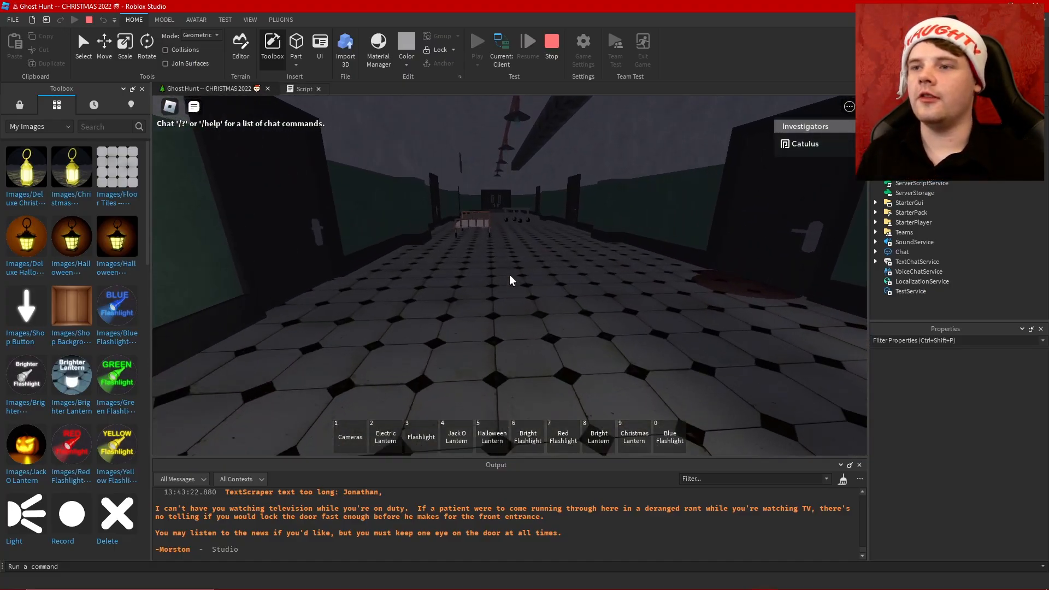
key(w)
key(3)
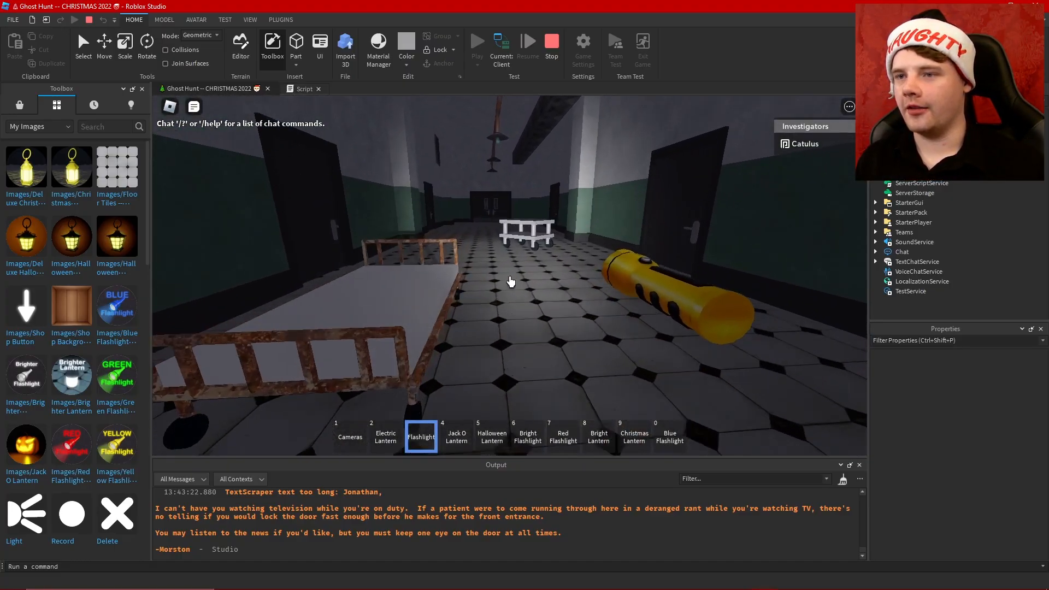
key(w)
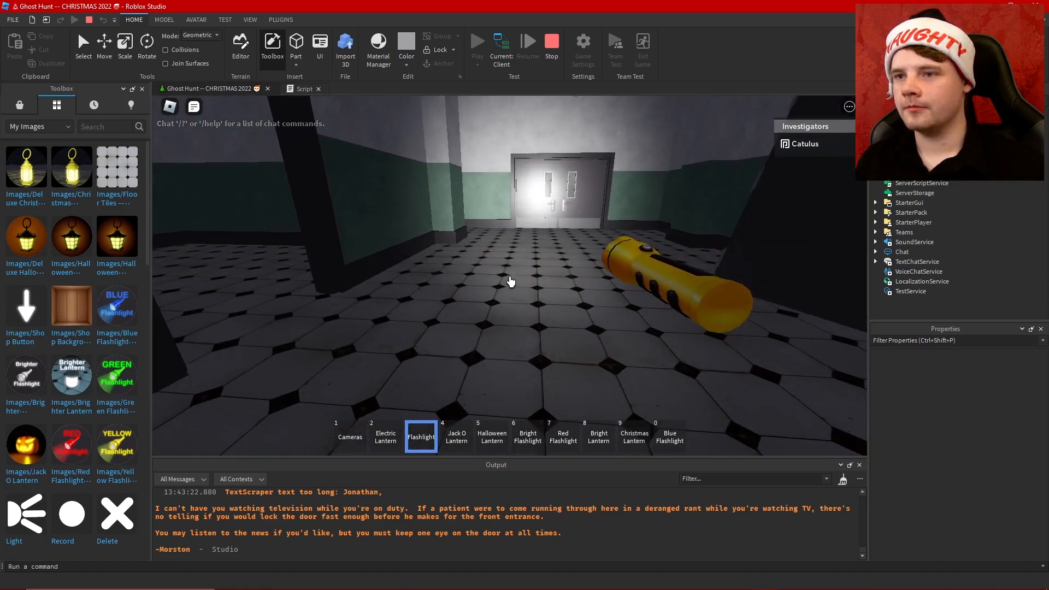
key(w)
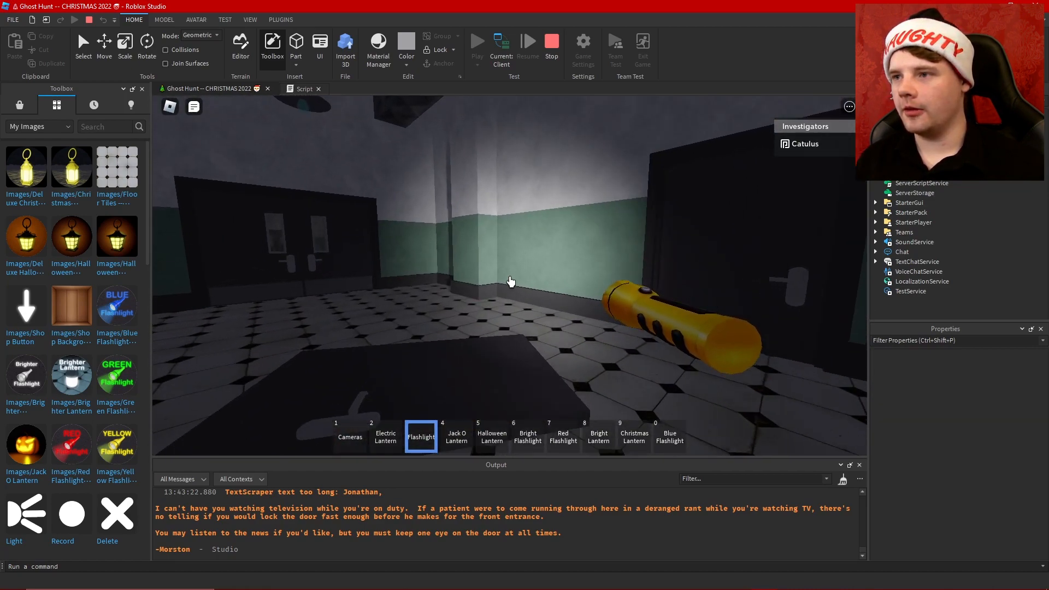
key(w)
scroll(511, 281, down, 3)
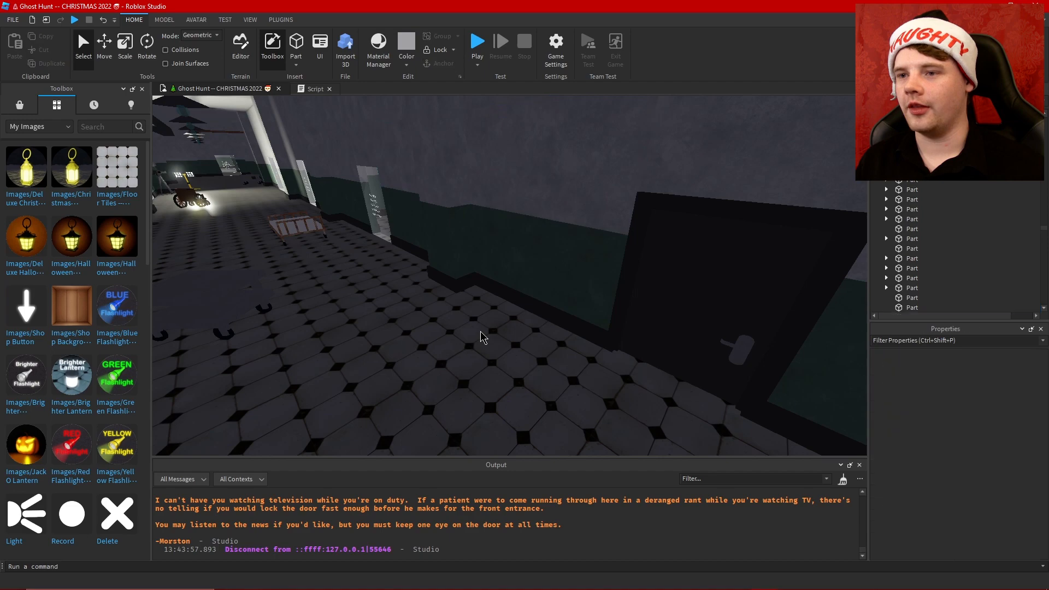
Set RollOffMaxDistance to 20 on the Sound inside Key1Giver, the key on the morgue table
right_drag(480, 334, 586, 318)
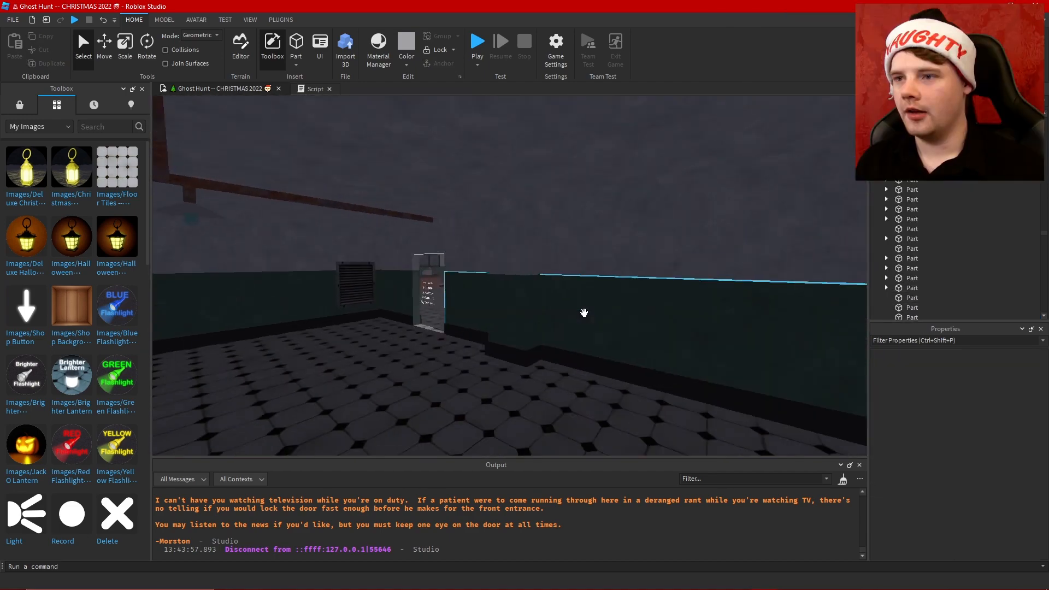
right_drag(583, 311, 584, 313)
key(w)
key(w)
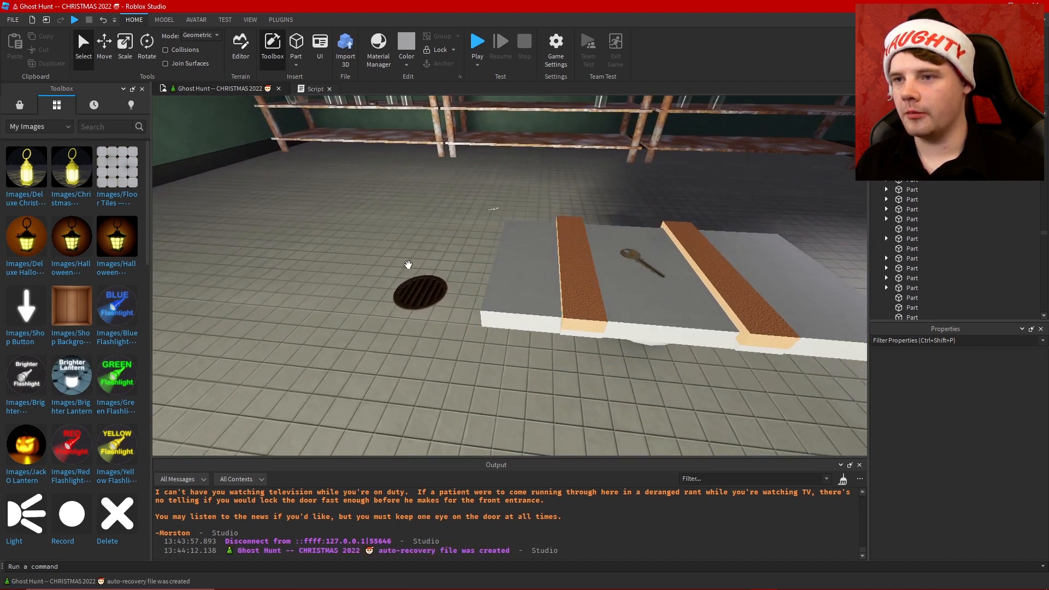
click(642, 263)
click(923, 163)
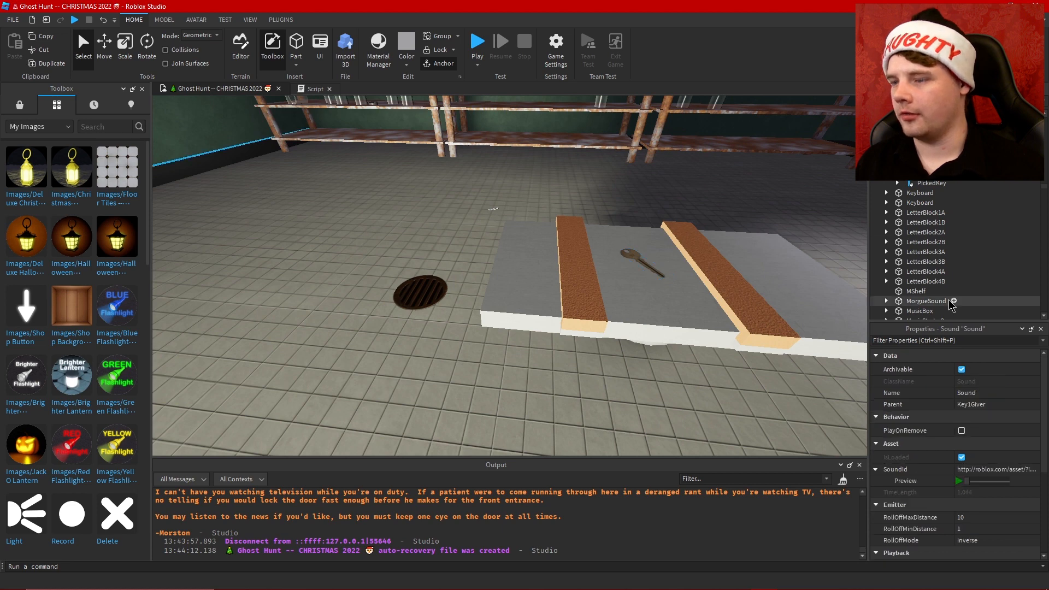
scroll(978, 511, down, 1)
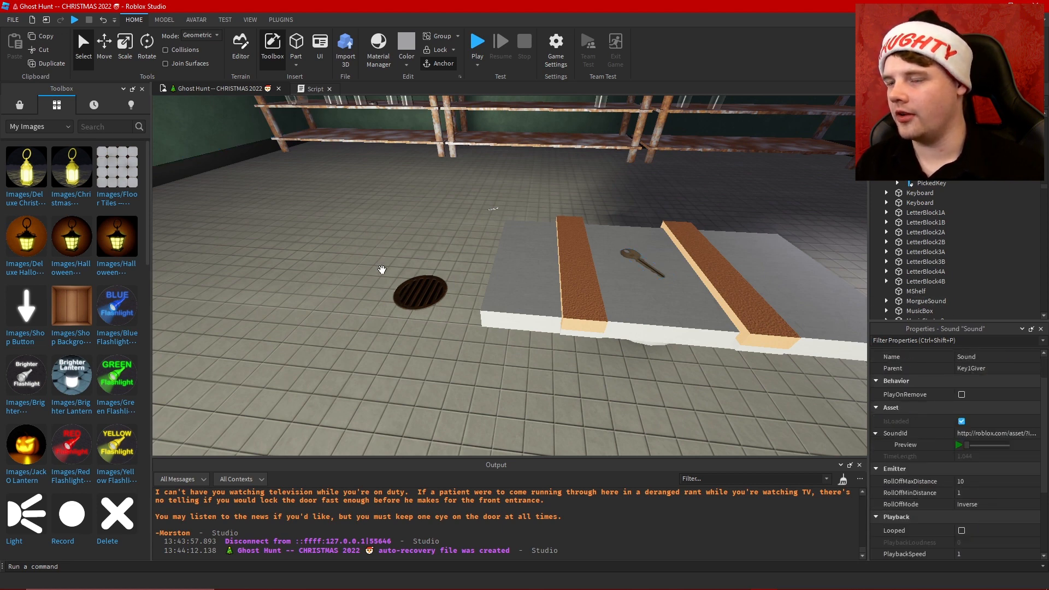
click(991, 481)
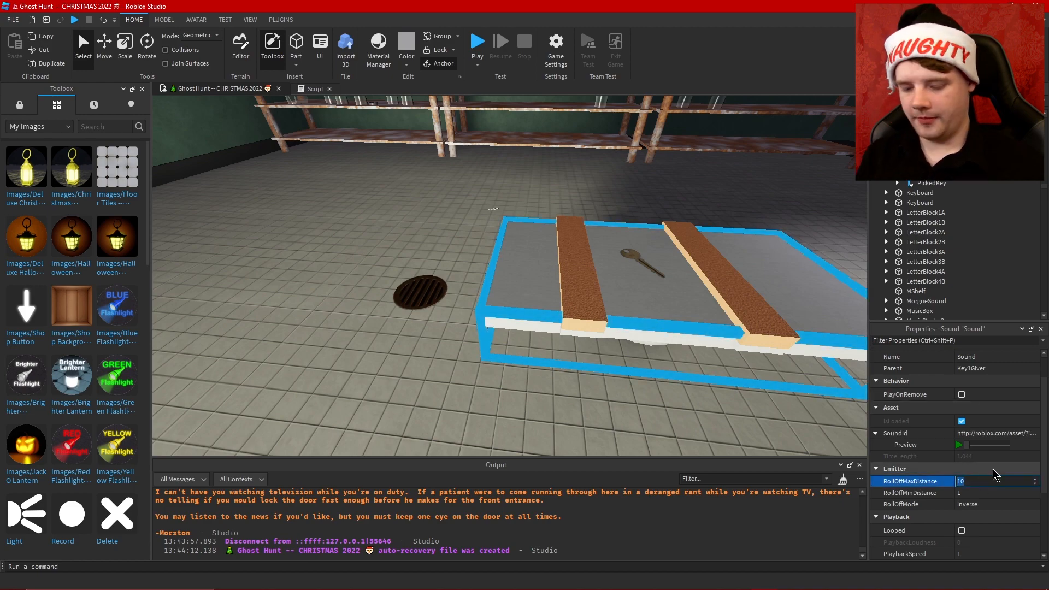
text(20)
key(Return)
Scale the dark stone grey concrete slab outside the building wider and longer, extending its outer edge and its end
scroll(605, 351, down, 5)
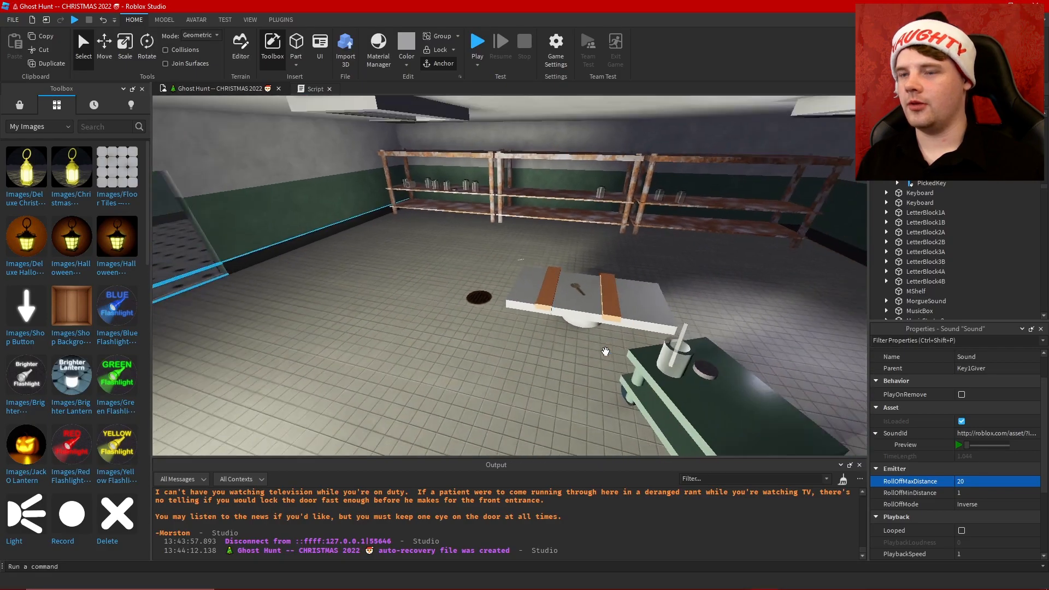
key(w)
right_drag(607, 354, 607, 353)
key(w)
click(656, 295)
right_drag(689, 290, 689, 289)
key(w)
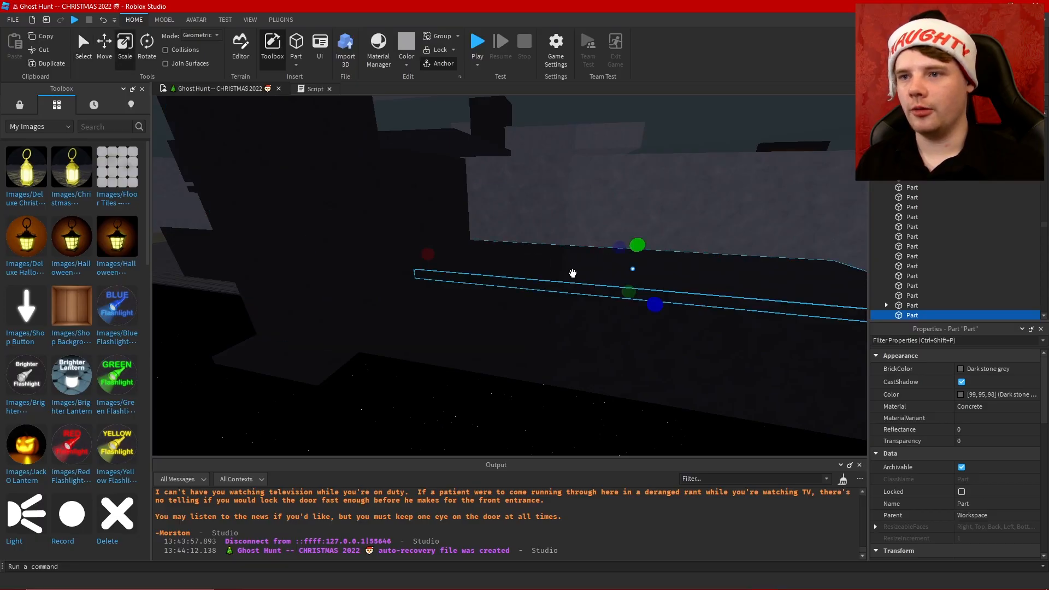
right_drag(572, 273, 570, 212)
key(d)
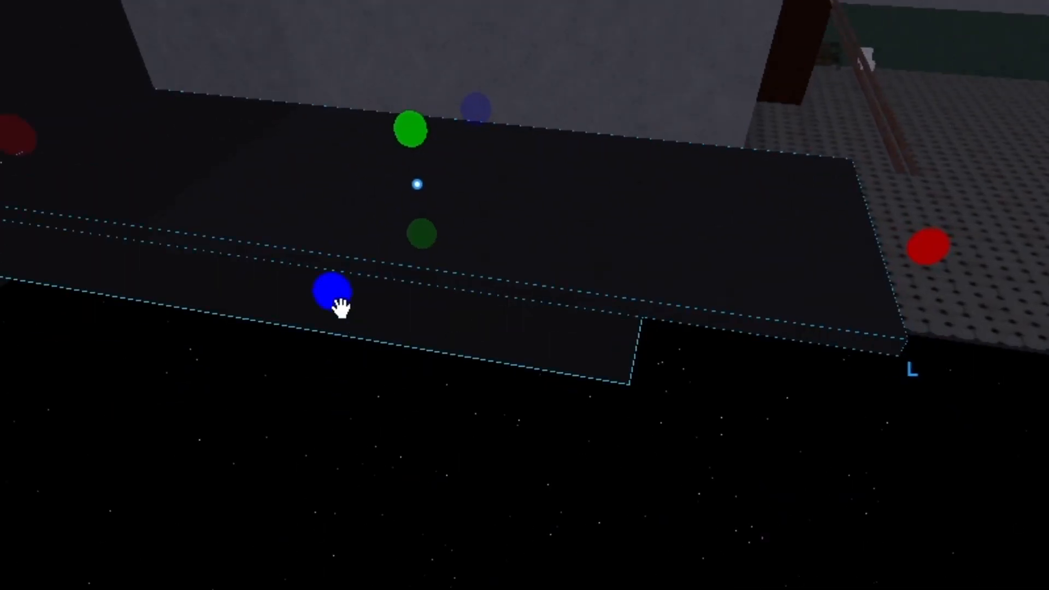
drag(340, 308, 282, 384)
drag(938, 310, 1043, 333)
click(1044, 489)
Increase the height of the same dark stone grey slab by extending its upper face
key(w)
right_drag(754, 355, 754, 356)
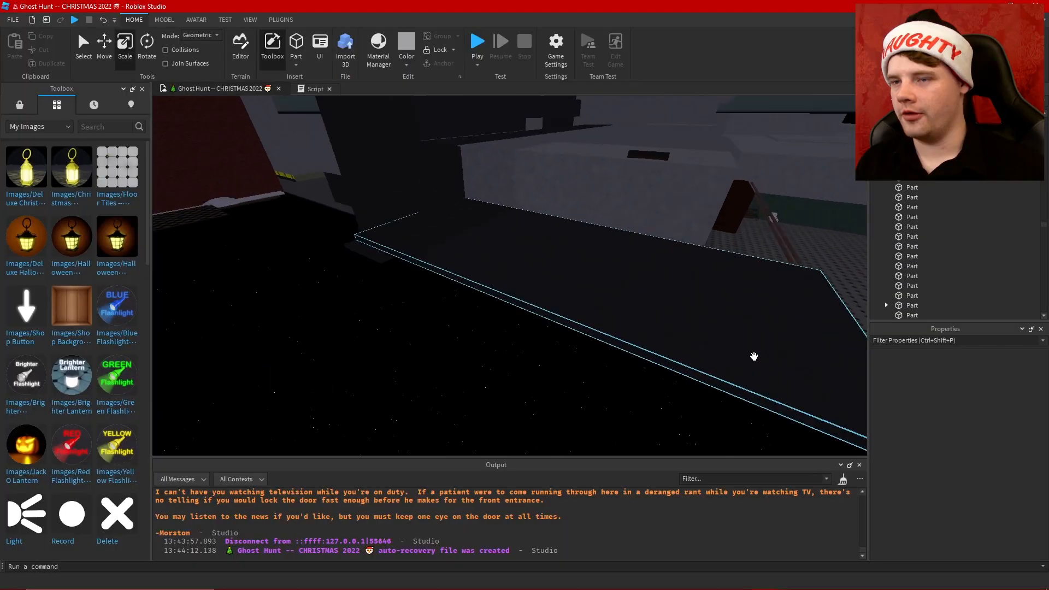
key(w)
click(525, 307)
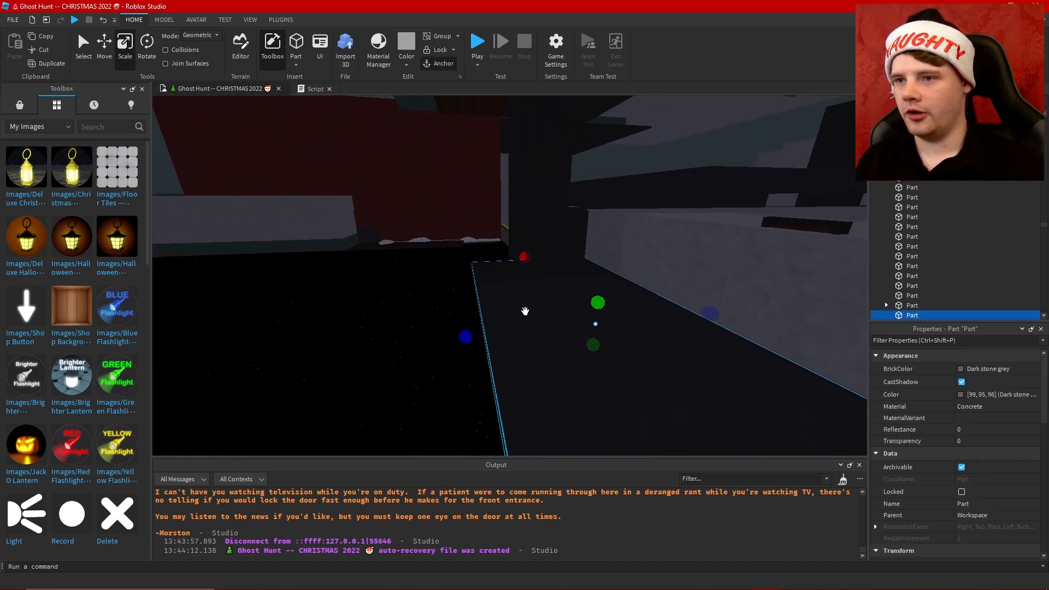
drag(607, 304, 618, 221)
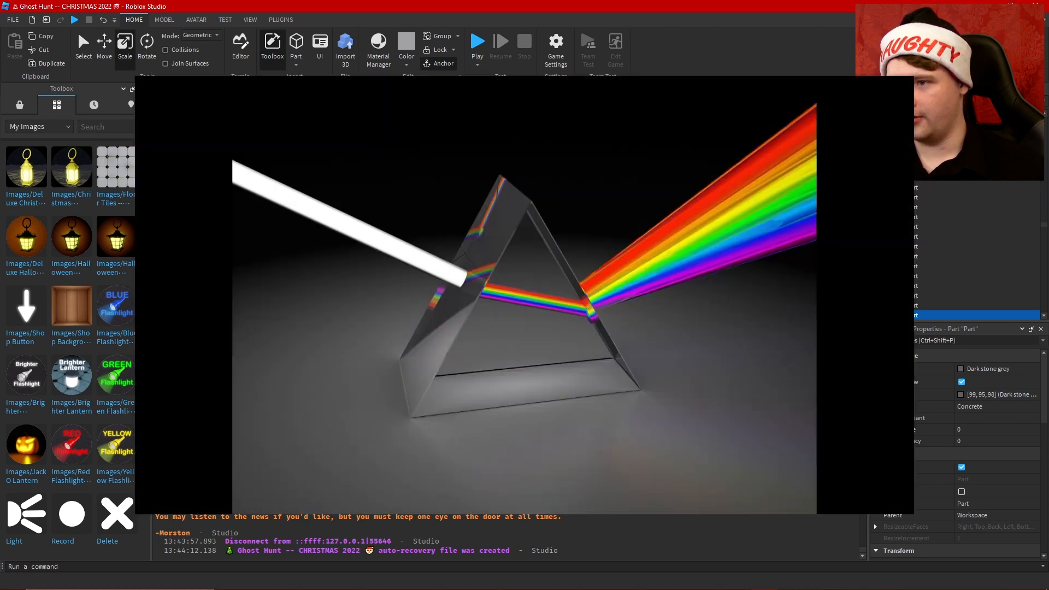
Set RollOffMaxDistance to 30 on the Sound inside the elevator's up-arrow button
right_drag(649, 319, 649, 318)
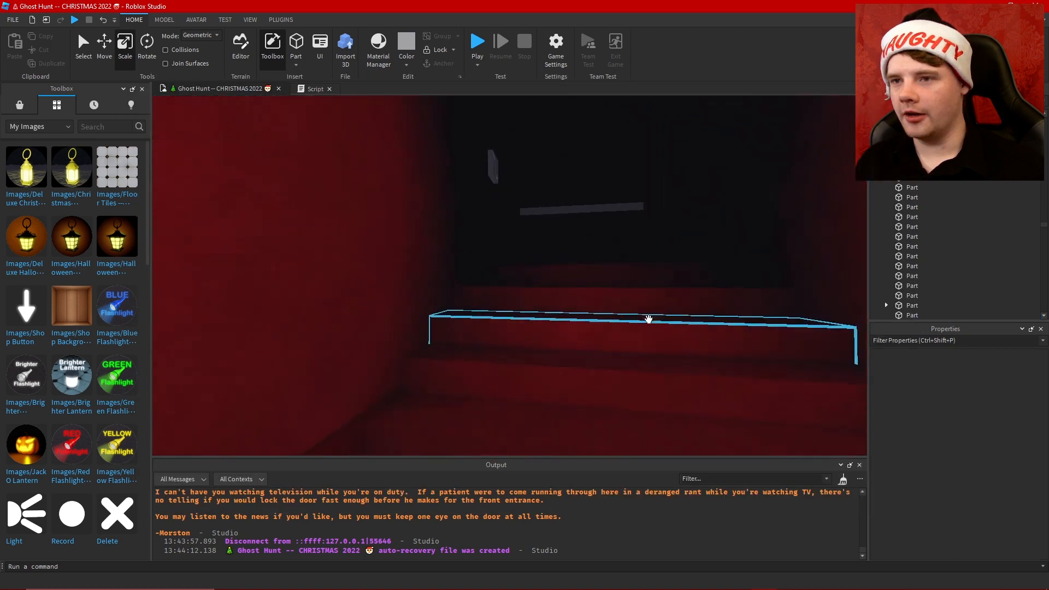
key(w)
key(w)
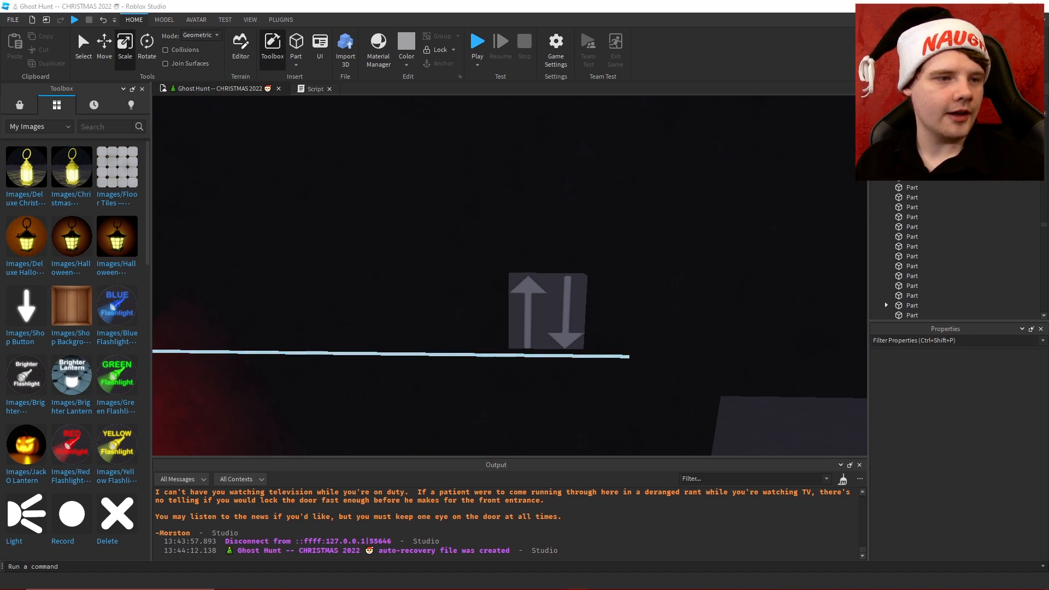
right_drag(637, 274, 637, 273)
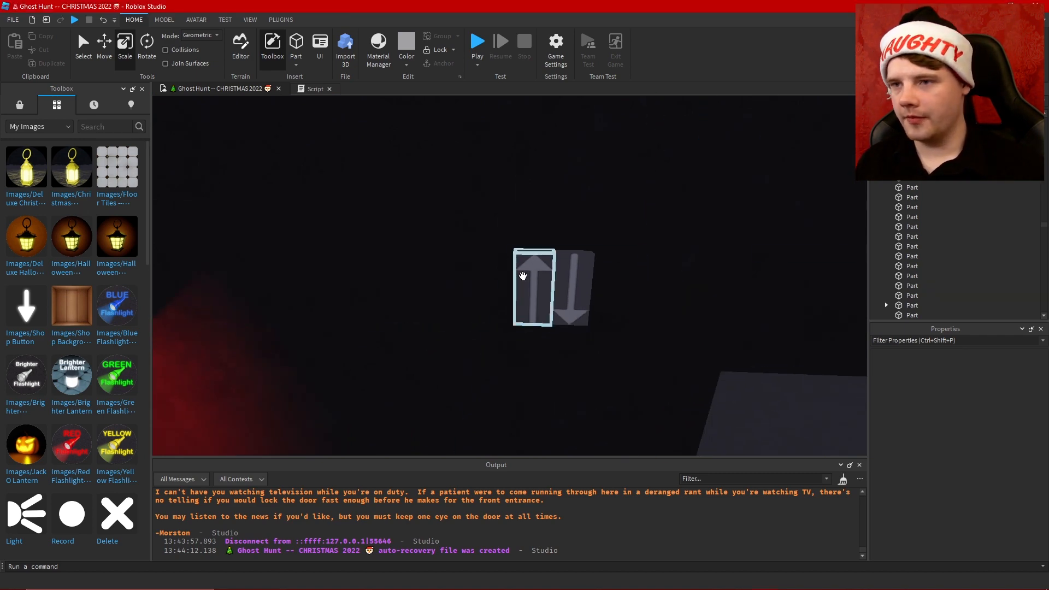
click(523, 274)
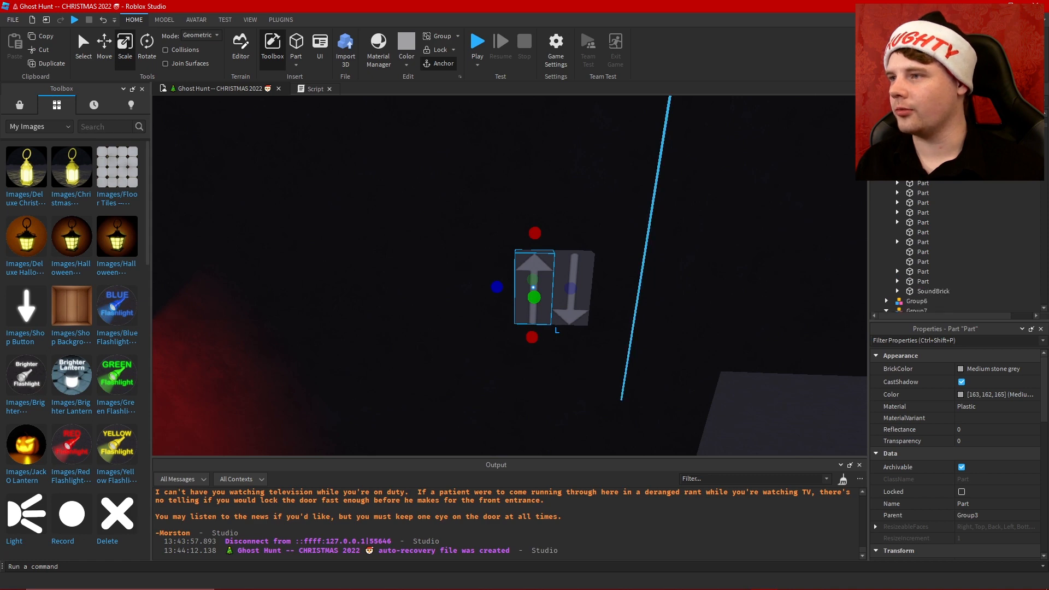
click(931, 149)
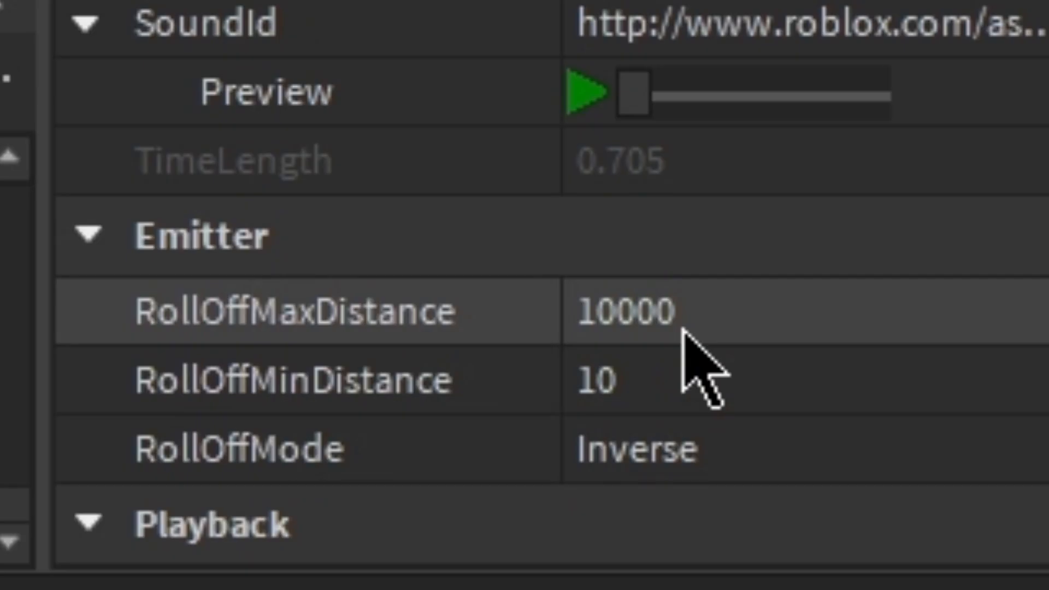
click(683, 335)
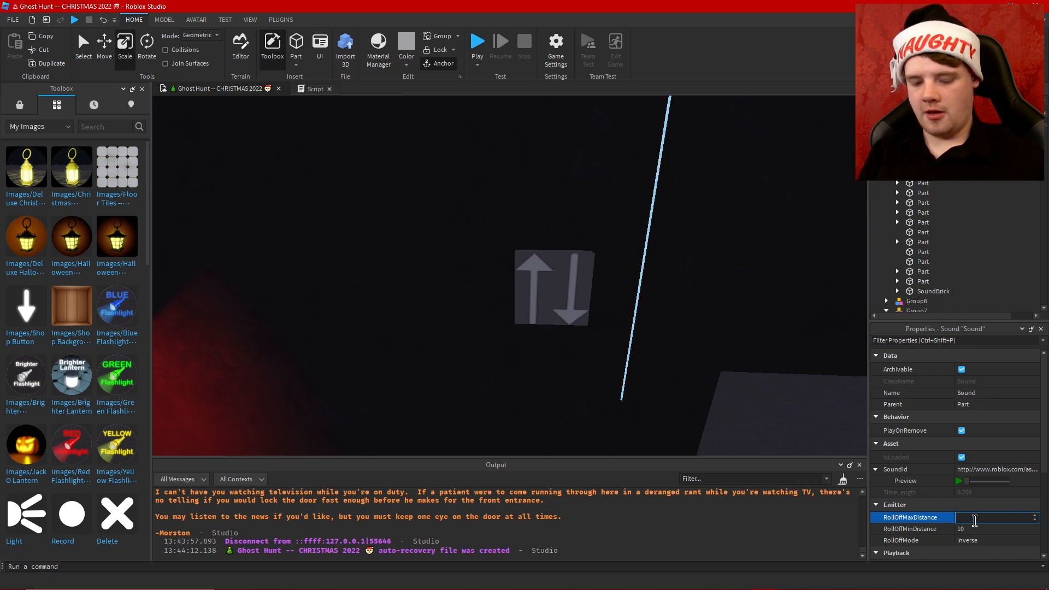
Set MaxActivationDistance to 8 on the ProximityPrompts of both arrow buttons inside the elevator
right_drag(645, 317, 705, 355)
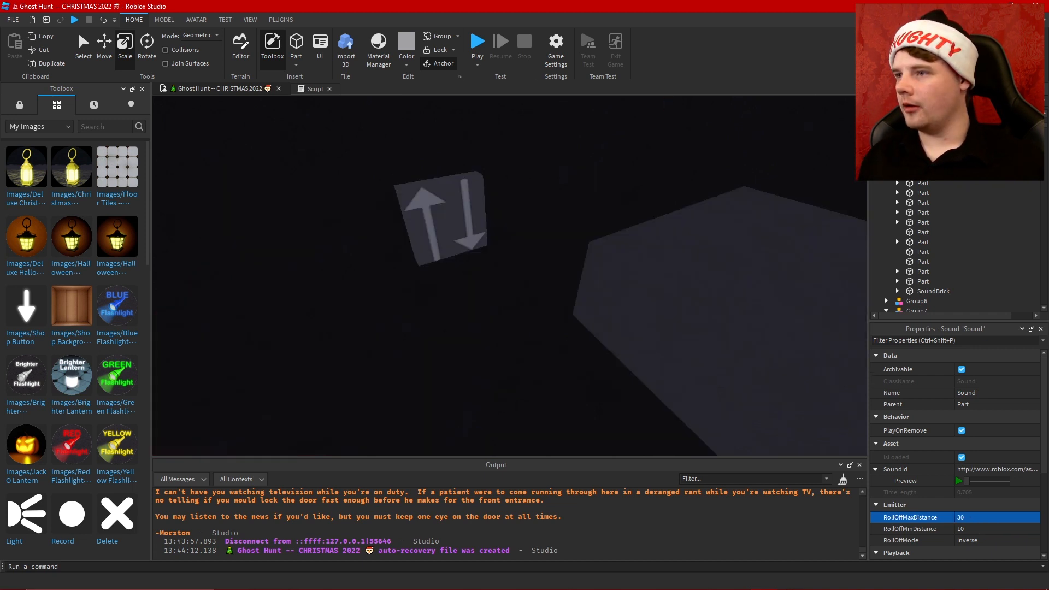
click(471, 220)
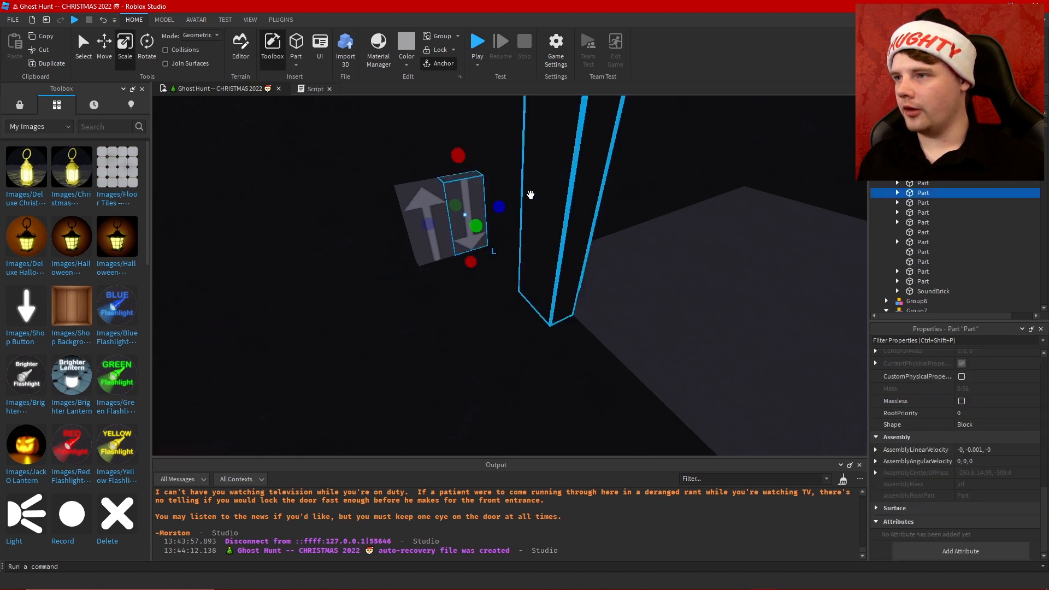
click(990, 371)
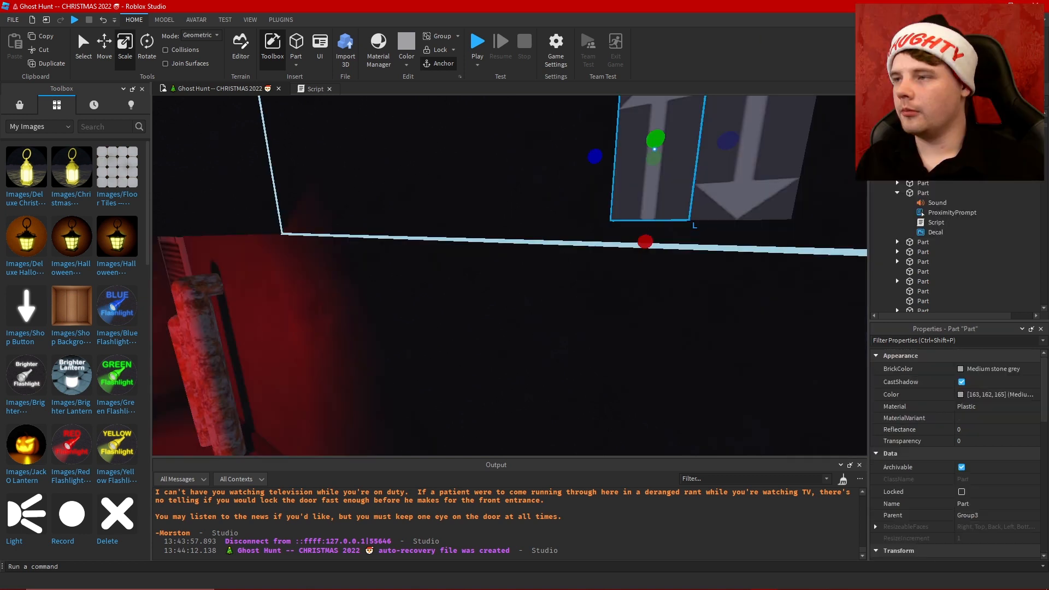
click(952, 213)
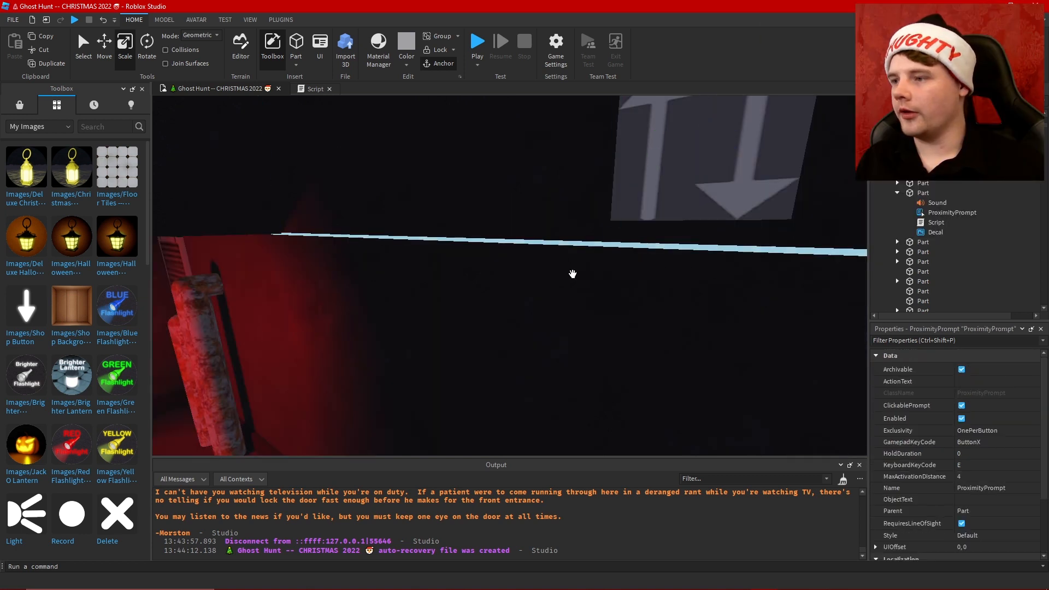
right_drag(573, 275, 693, 261)
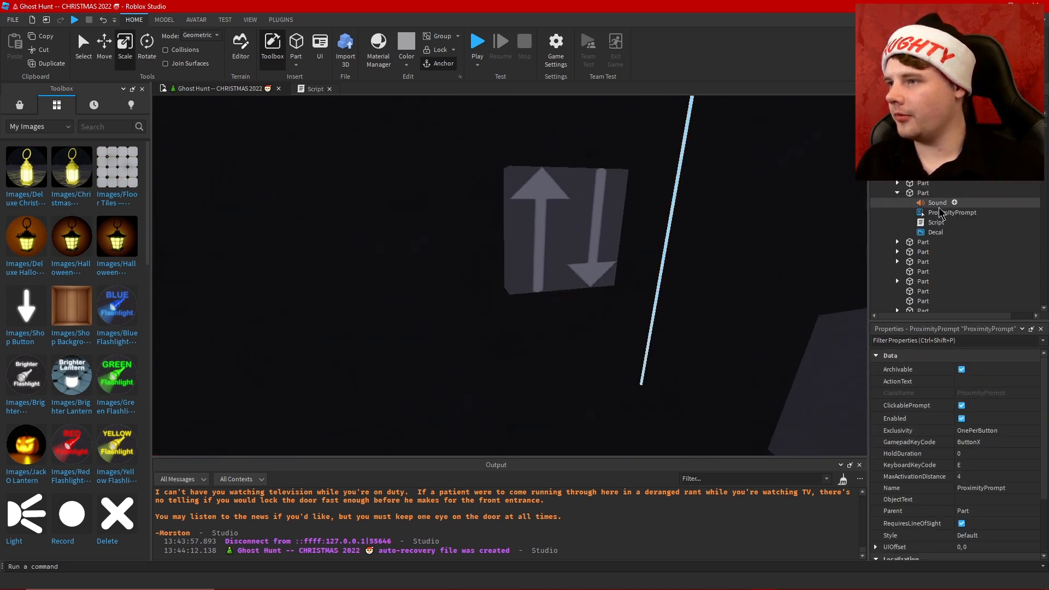
scroll(993, 375, down, 3)
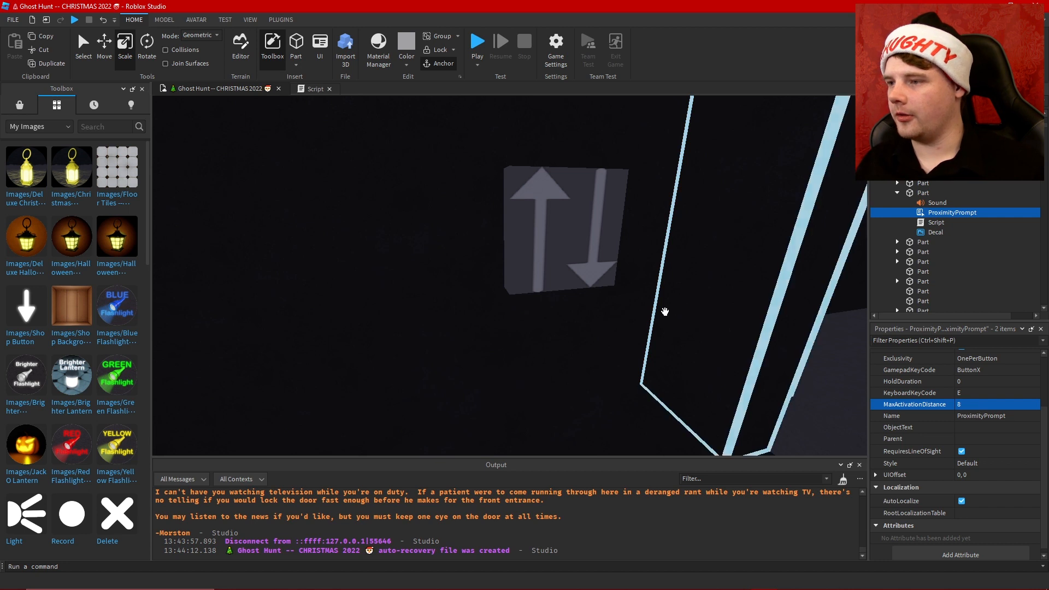
right_drag(665, 312, 695, 297)
Set RollOffMaxDistance to 8 on the Sound of the upper call button beside the elevator doorway
scroll(695, 297, up, 3)
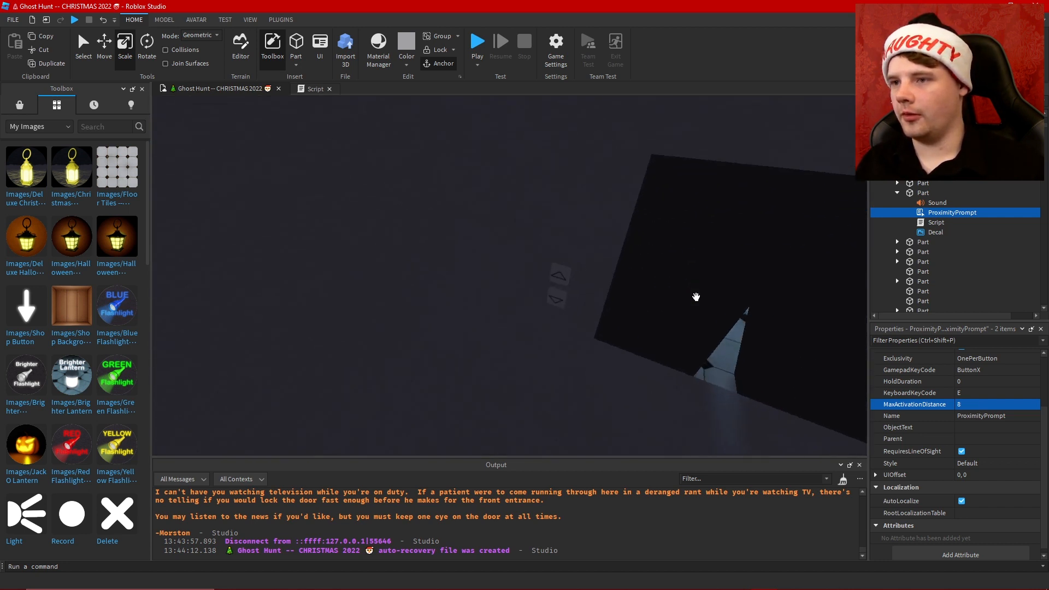
click(555, 278)
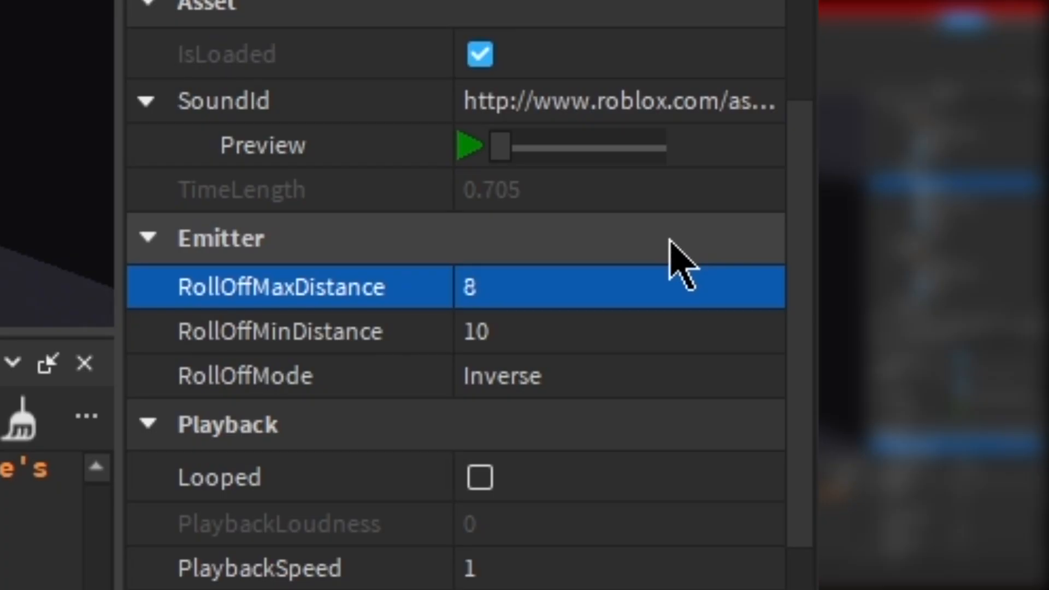
click(604, 296)
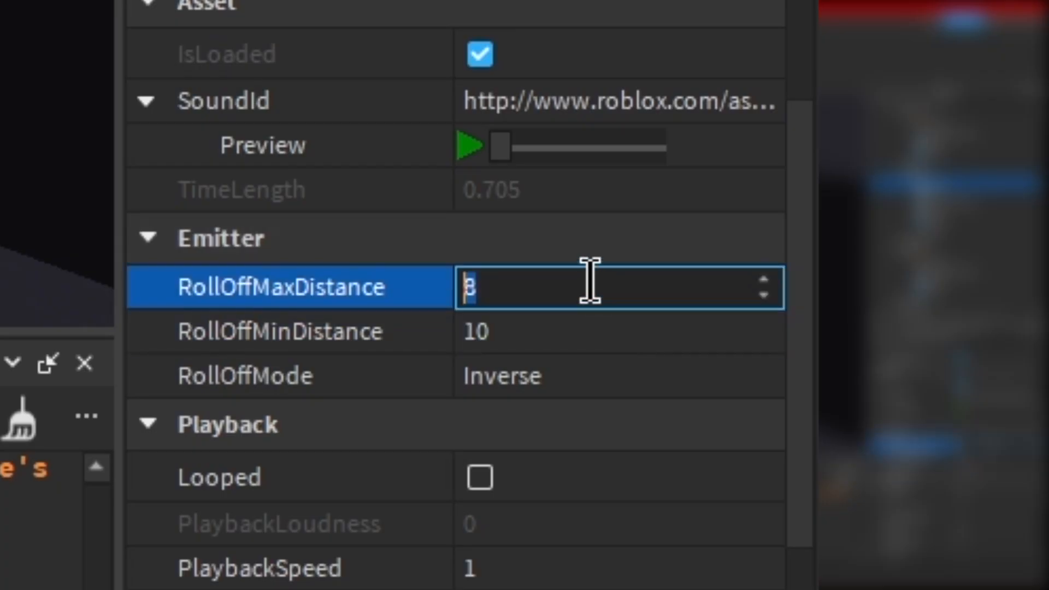
key(Return)
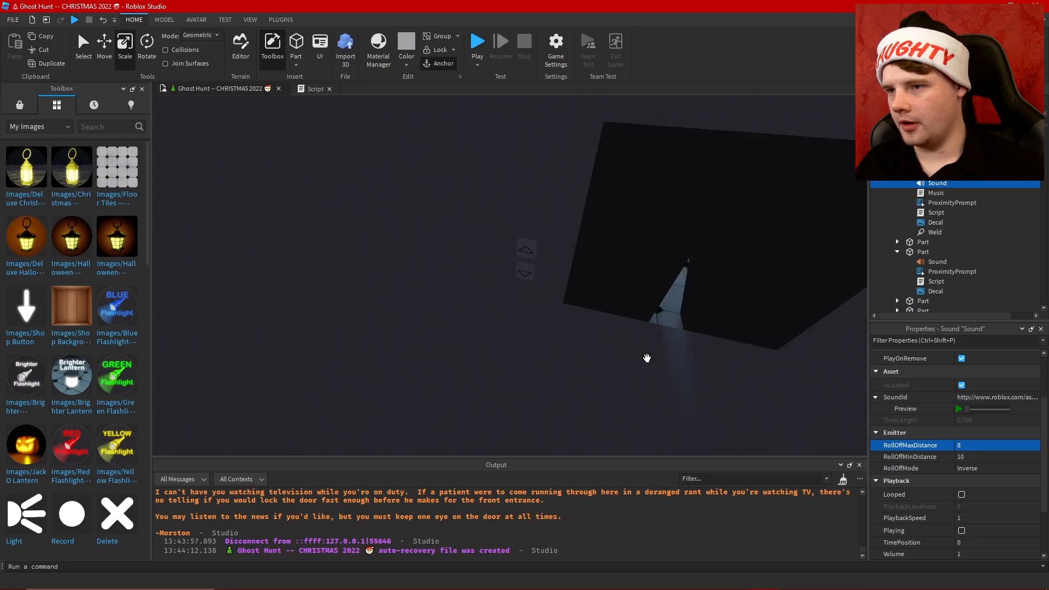
right_drag(646, 358, 647, 358)
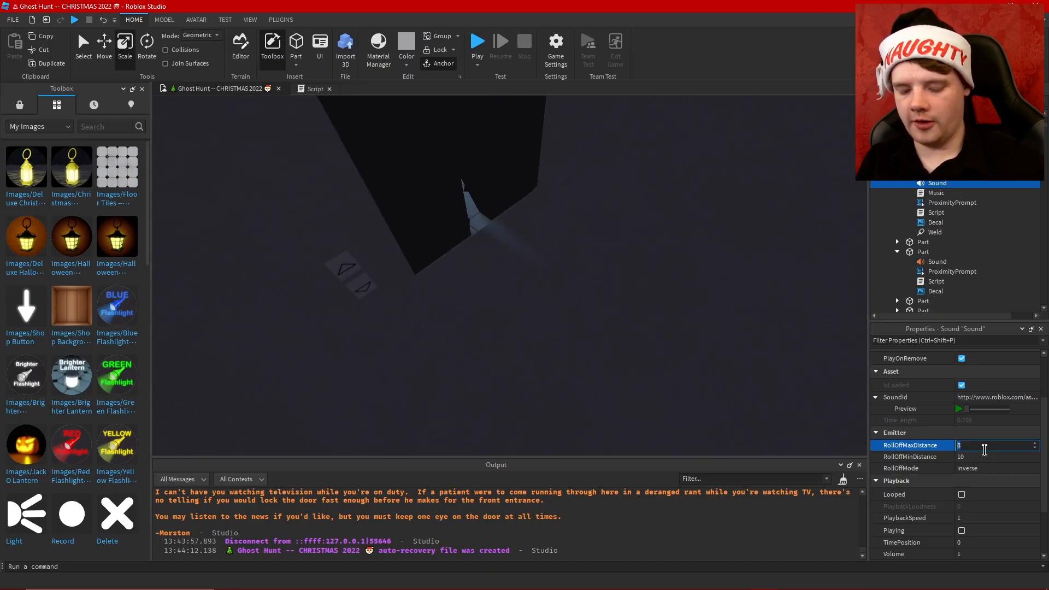
click(979, 374)
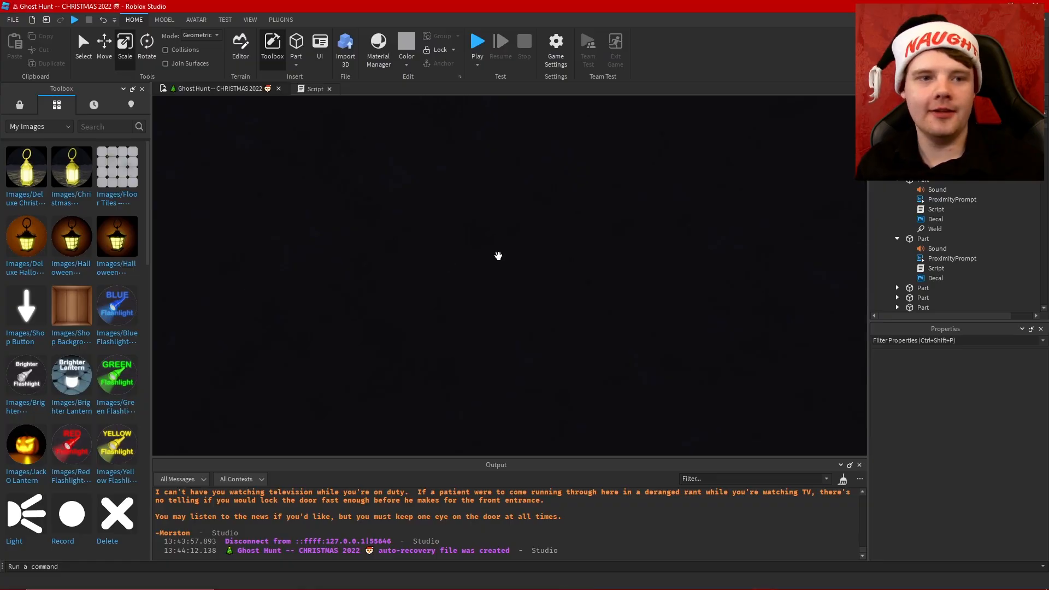
Select the mid gray concrete part at roof level above the hallway and slightly reduce its height with Scale
right_drag(488, 265, 488, 265)
key(w)
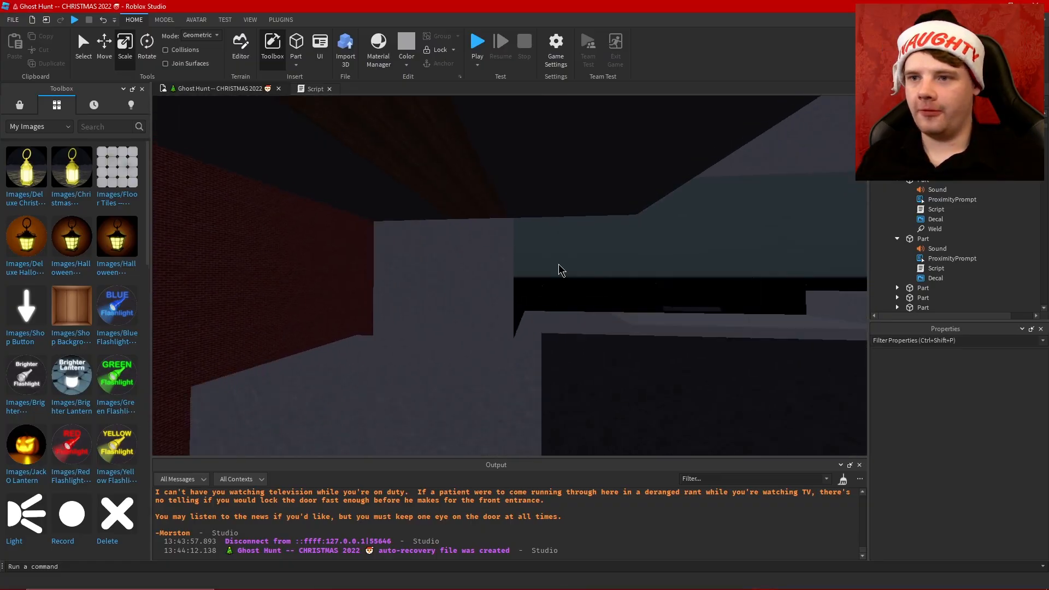
right_drag(558, 264, 564, 255)
click(564, 256)
key(w)
key(s)
key(w)
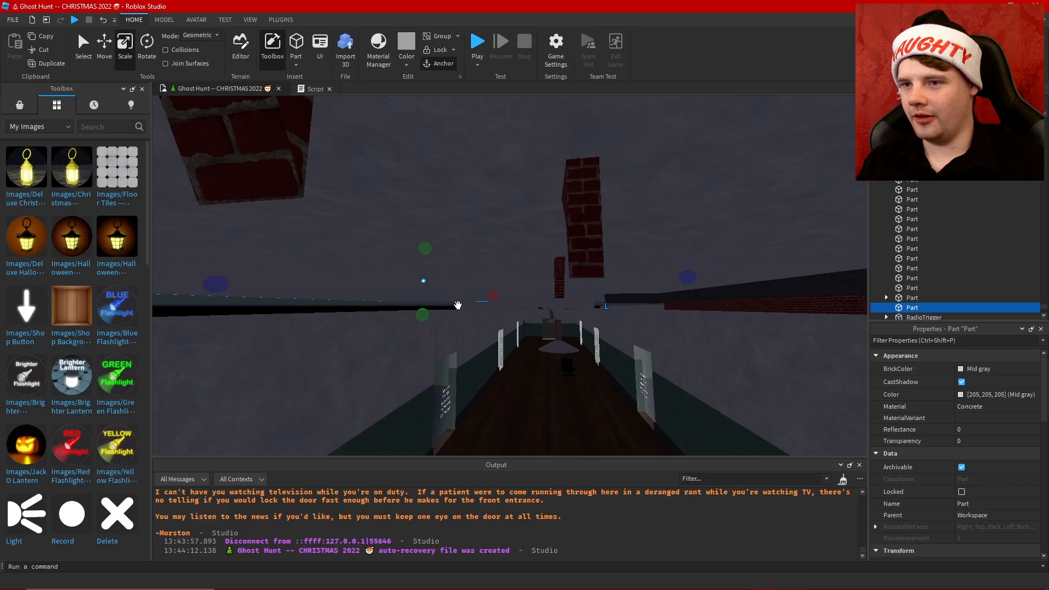
key(w)
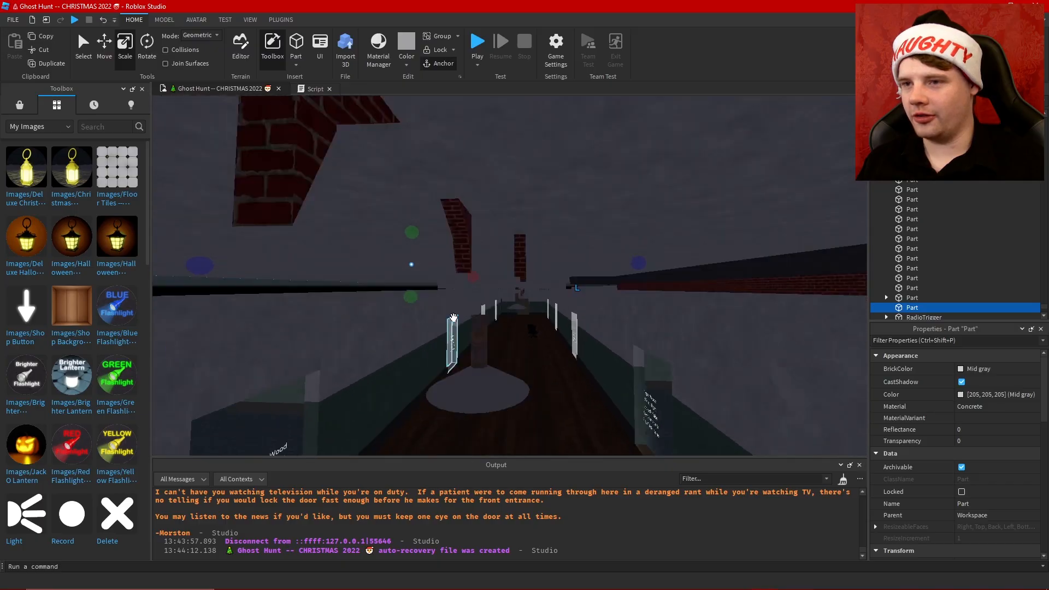
key(s)
right_drag(515, 286, 515, 285)
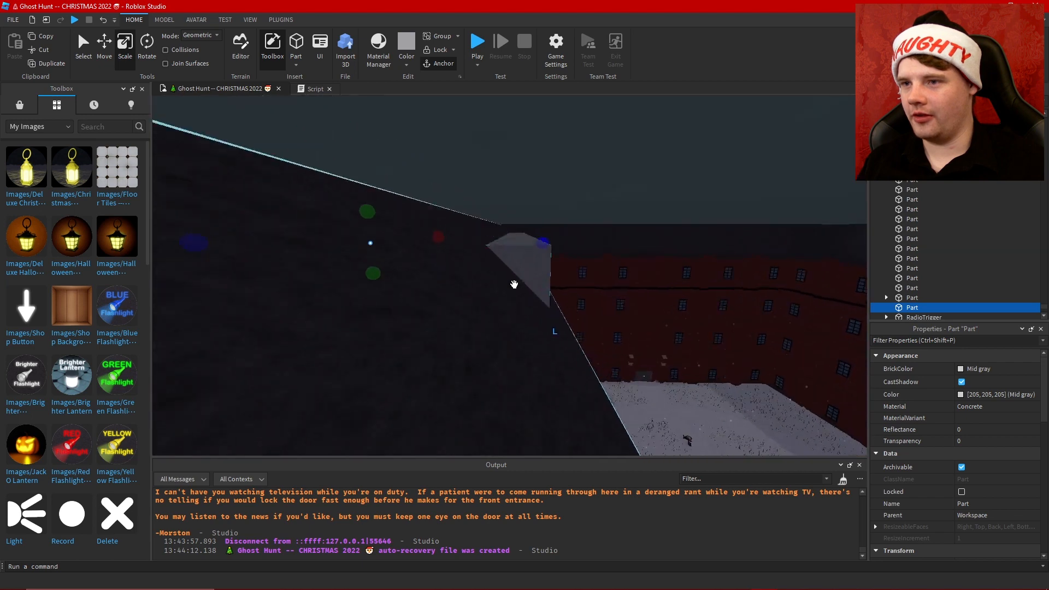
drag(376, 211, 378, 218)
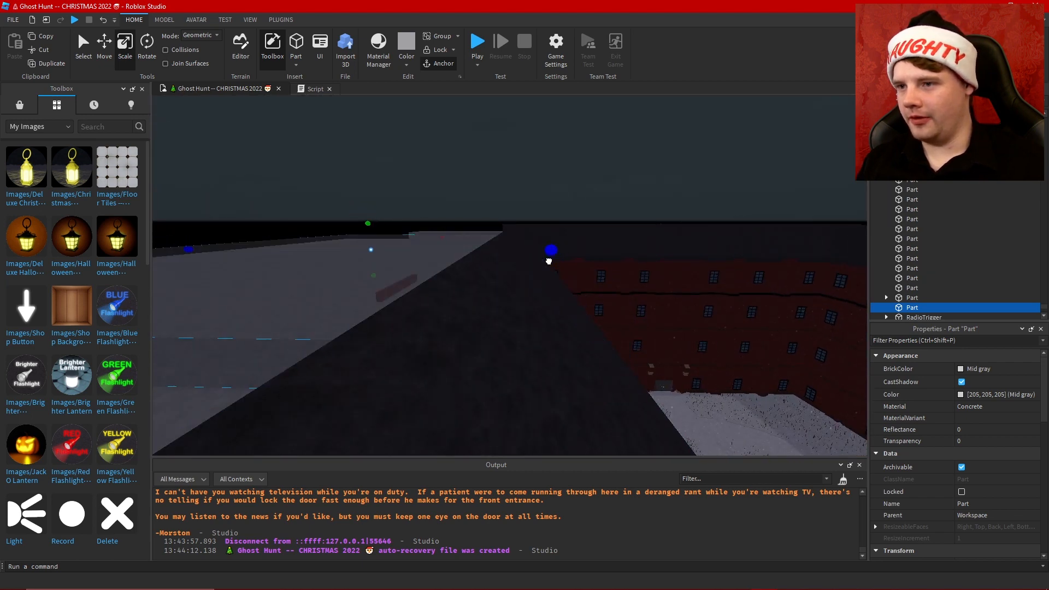
Examine the rooftop and the surrounding walls of the building for overlapping parts
key(w)
right_drag(546, 264, 546, 265)
key(w)
key(s)
key(s)
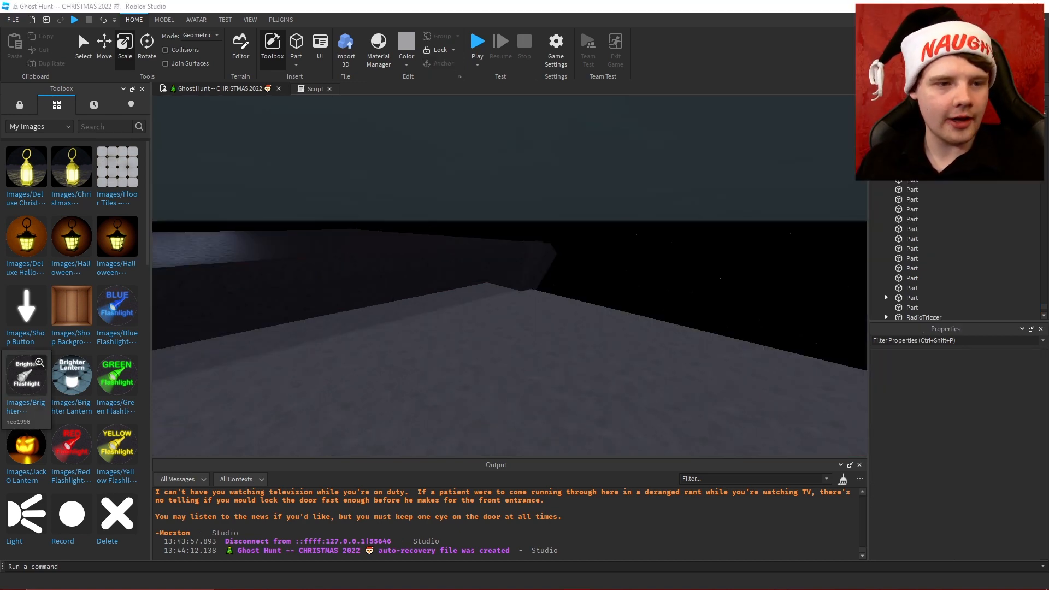
right_drag(637, 262, 637, 263)
key(w)
key(w)
right_drag(543, 313, 543, 314)
key(w)
right_drag(666, 353, 703, 357)
key(w)
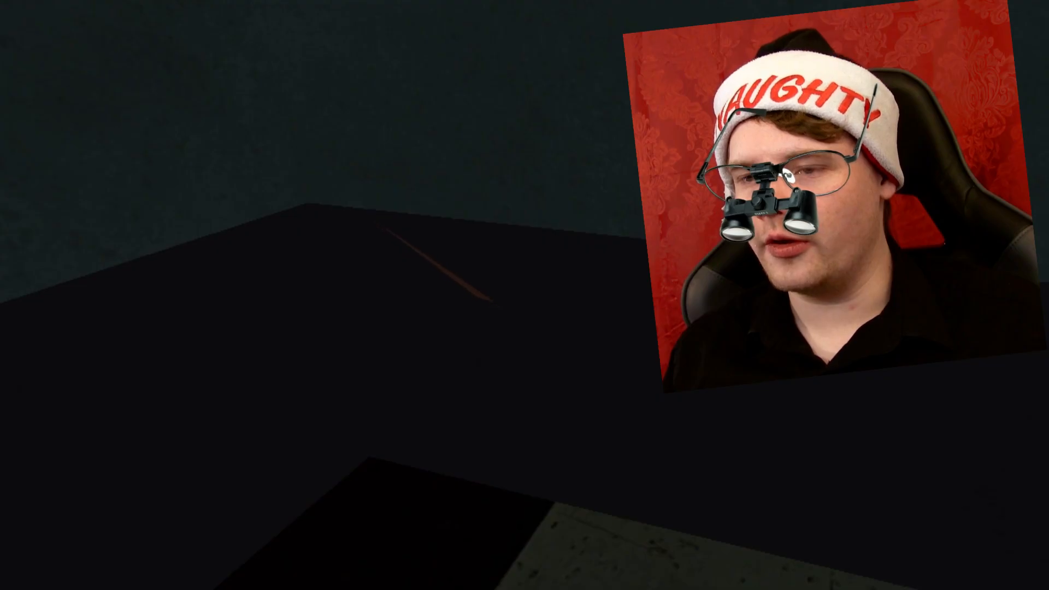
Open the Terrain Editor's Subtract brush with base size 6 and clear the grass terrain poking into the office hall
scroll(719, 243, down, 1)
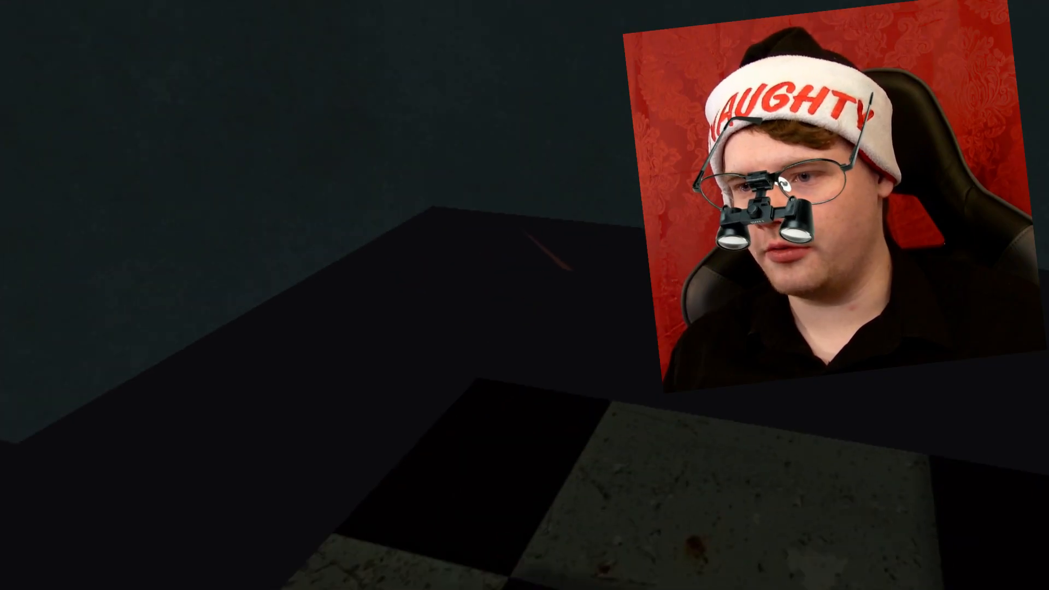
right_drag(719, 243, 718, 241)
key(w)
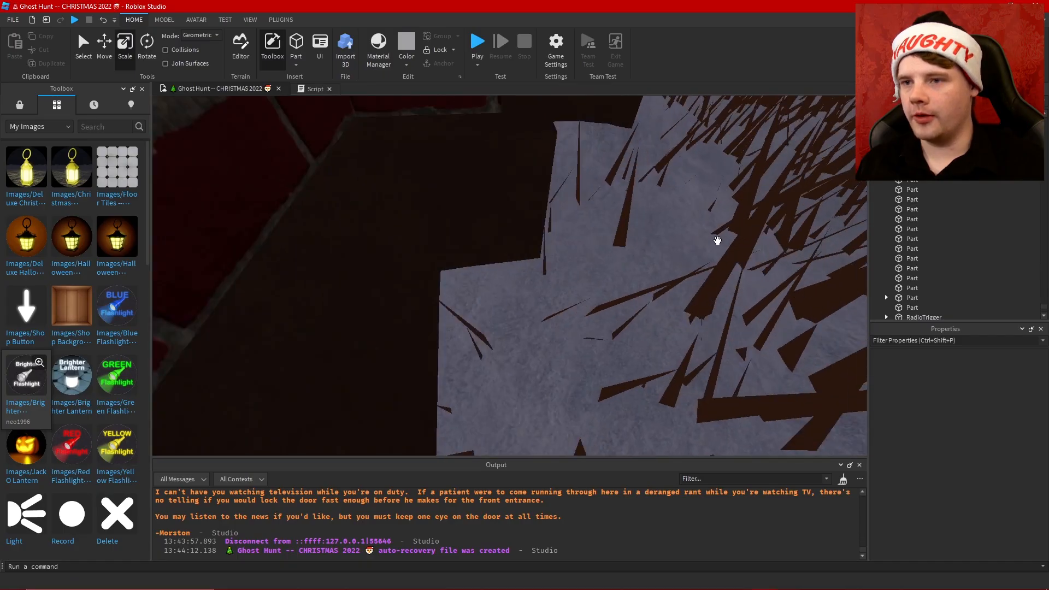
key(s)
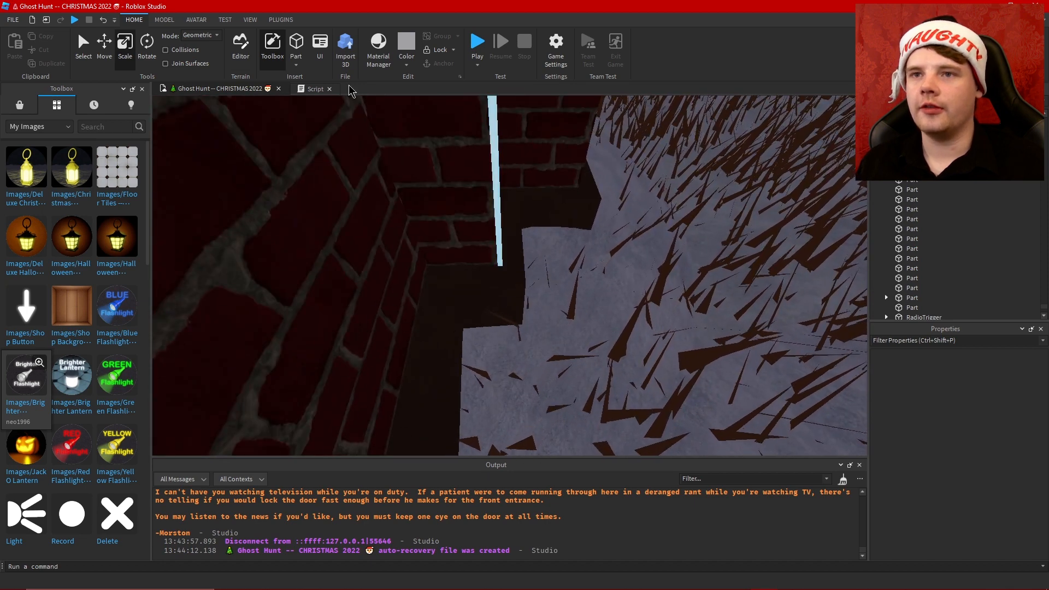
click(245, 48)
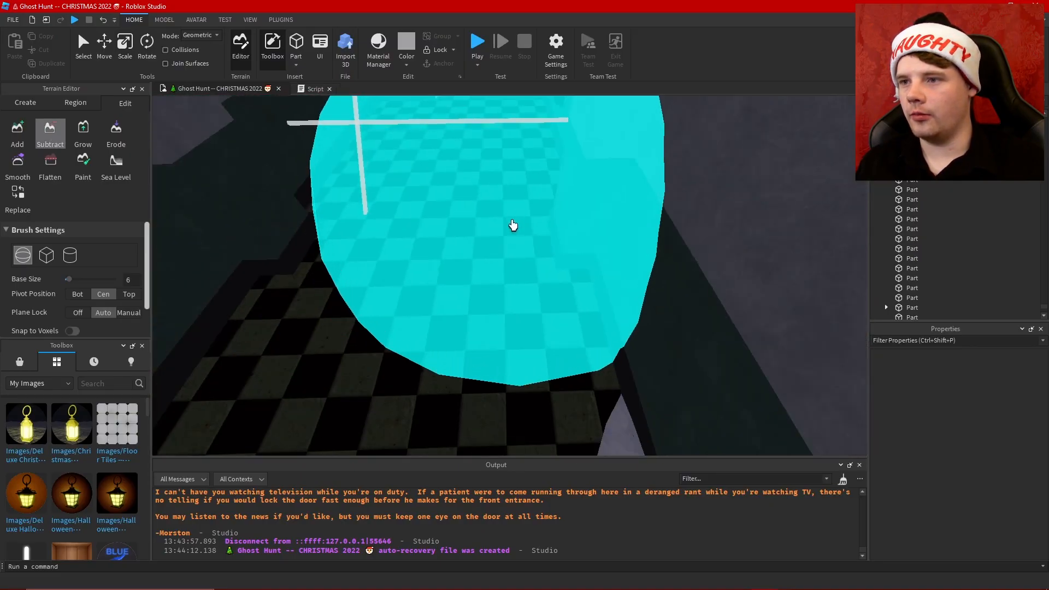
key(d)
key(w)
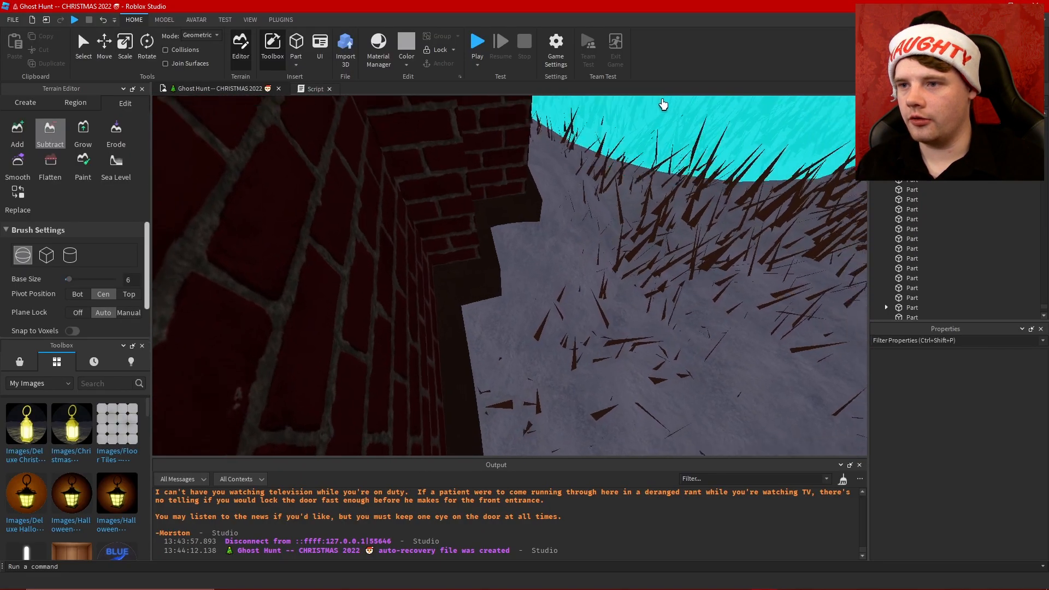
key(a)
right_drag(663, 105, 663, 104)
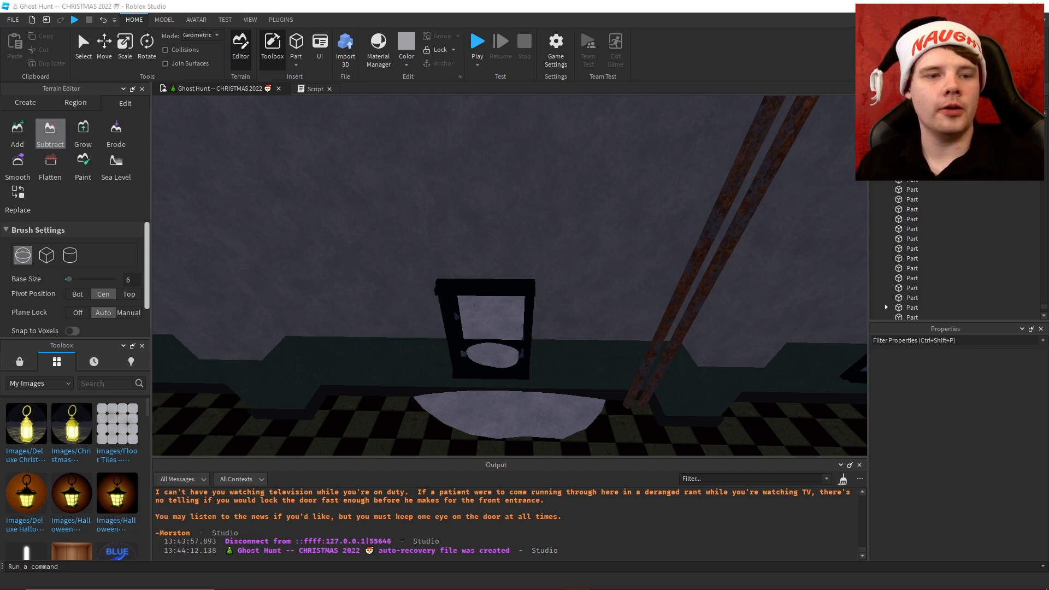
Select the tiny bit of snow showing through the corner of the office hall pillar using the Move tool
right_drag(417, 290, 416, 290)
key(w)
key(ctrl+2)
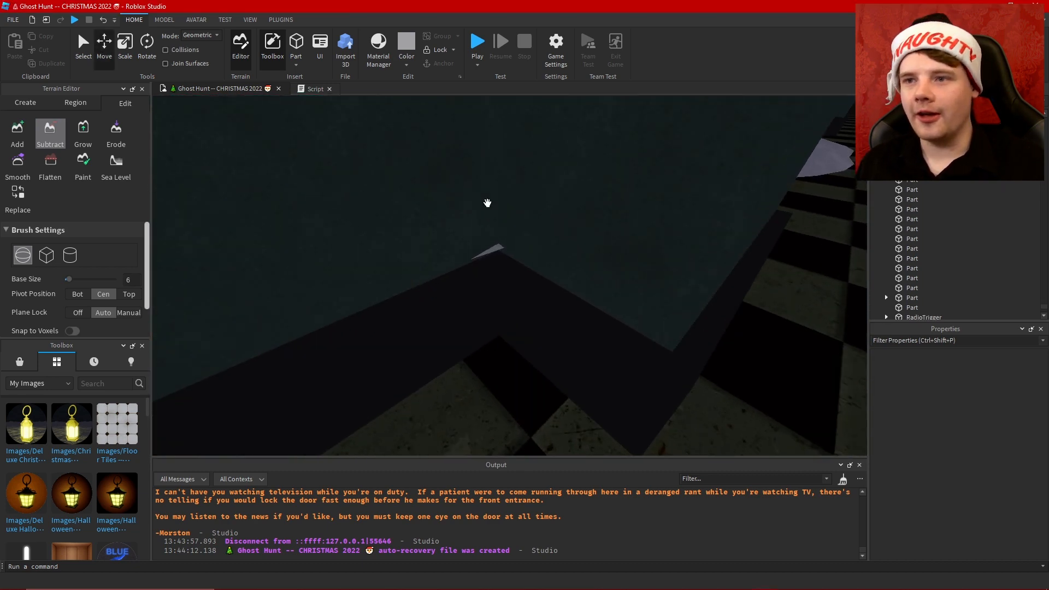
click(492, 250)
alt+click(491, 249)
right_drag(490, 250, 412, 180)
key(s)
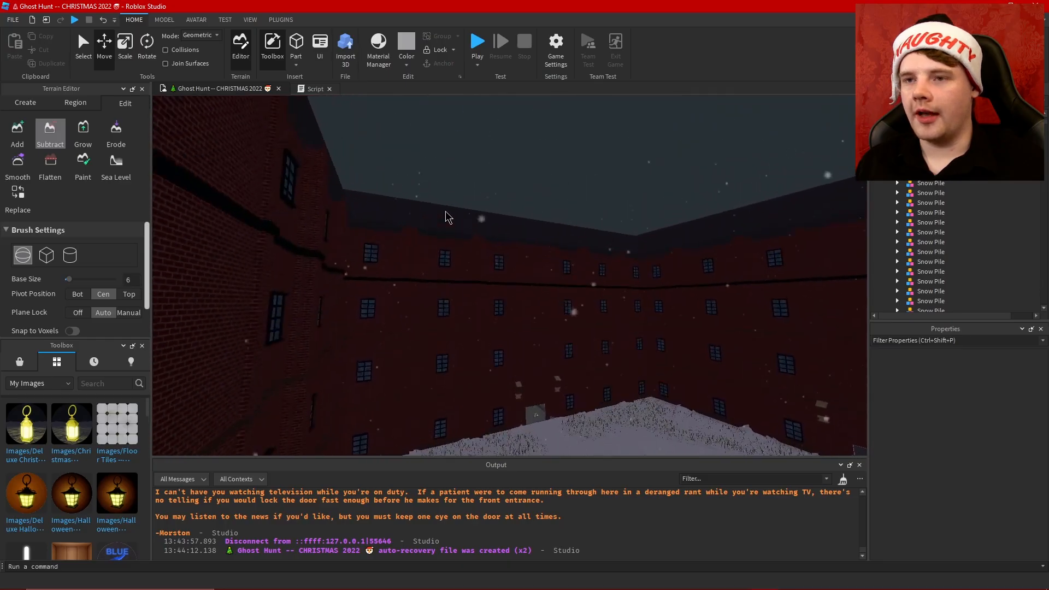
Select the dark stone grey slate roof block above the courtyard wall and set the move snap to 0.4 studs
right_drag(445, 215, 524, 223)
click(527, 240)
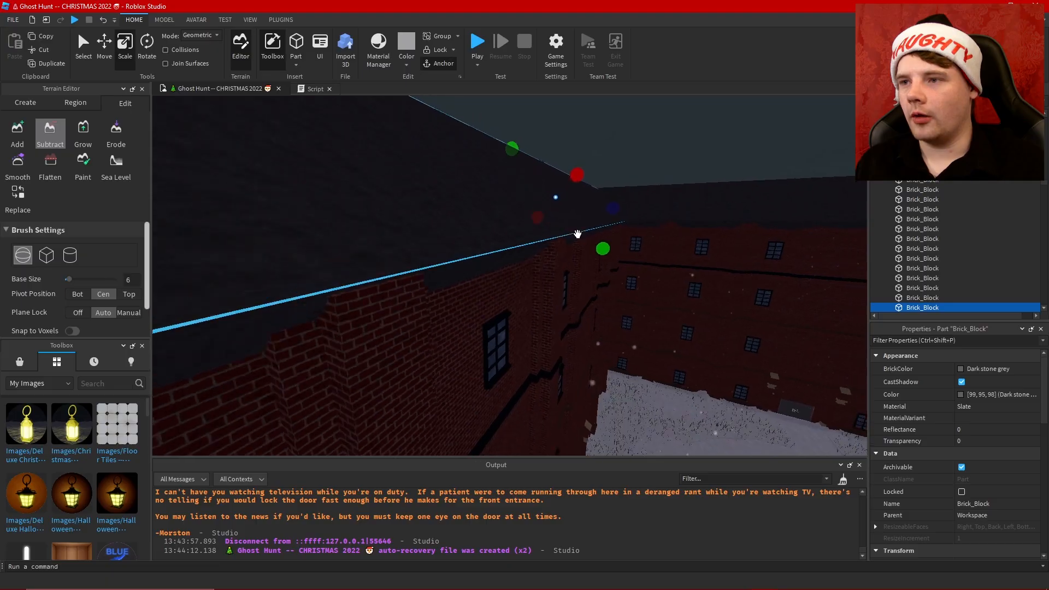
right_drag(539, 269, 524, 244)
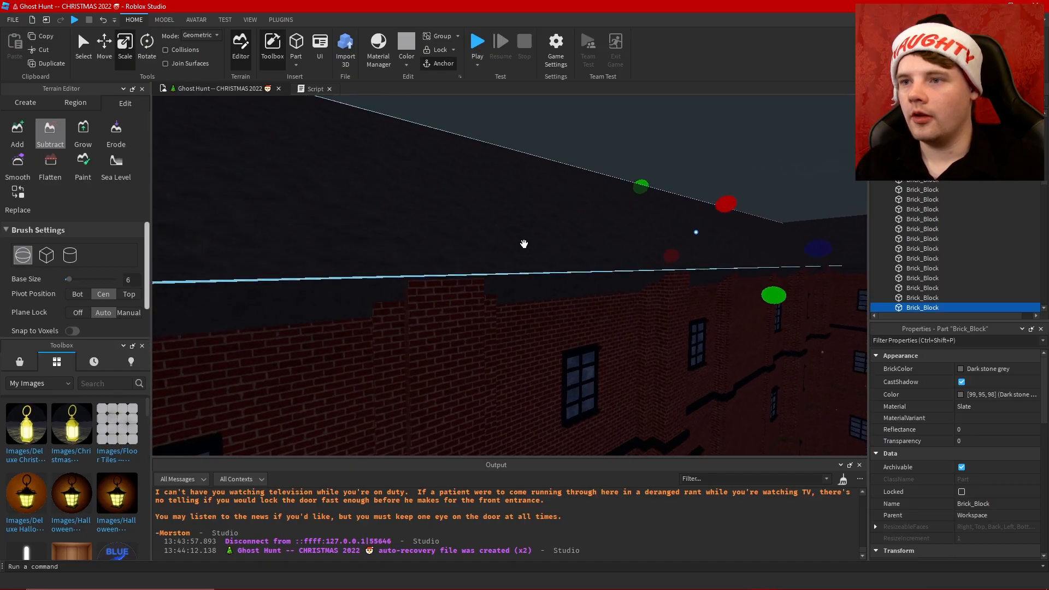
right_drag(524, 244, 523, 244)
click(165, 21)
right_drag(340, 121, 340, 120)
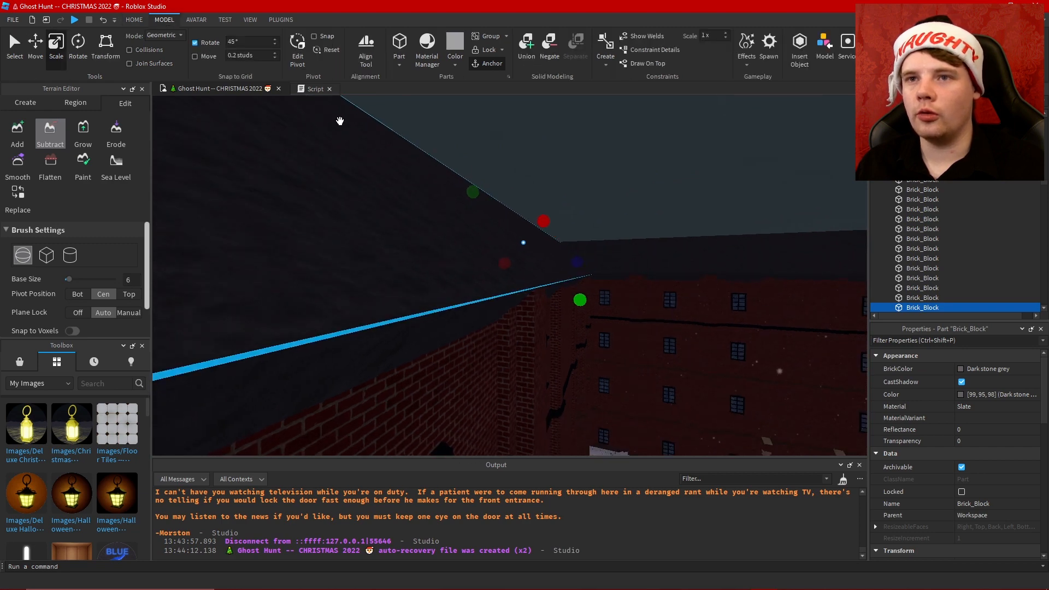
click(195, 56)
click(248, 56)
text(0.4)
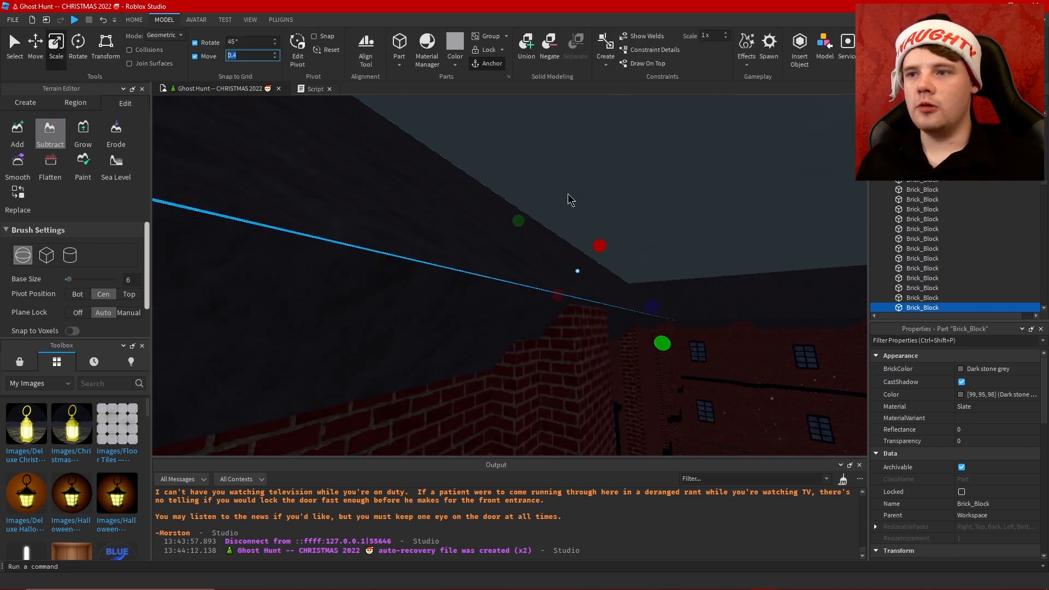
Duplicate the slate roof block and scale the copy from its underside into a thinner slab along the roof surface
right_drag(569, 200, 582, 244)
key(ctrl+d)
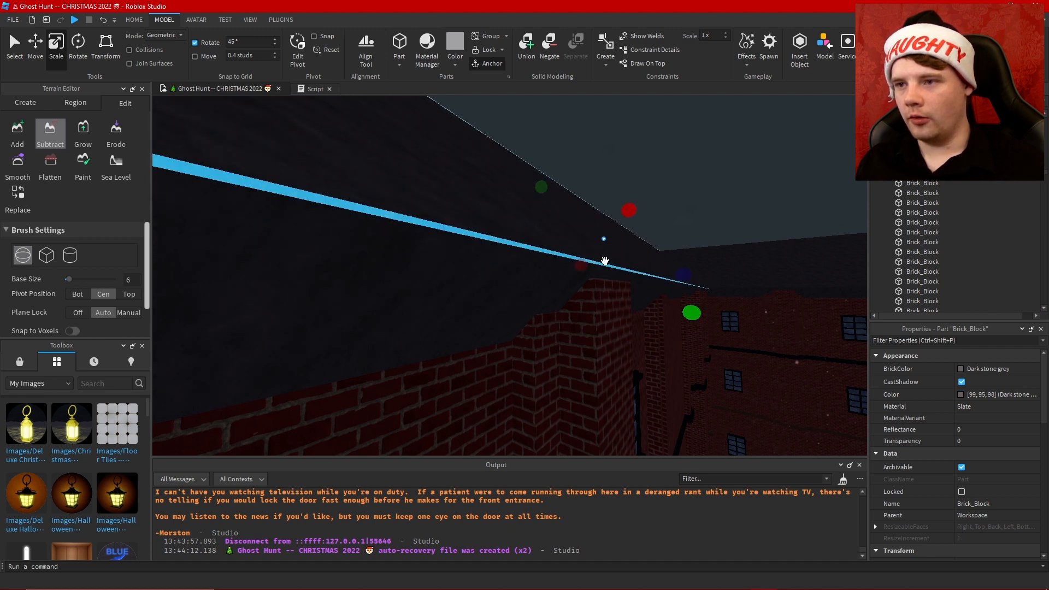
drag(582, 267, 604, 251)
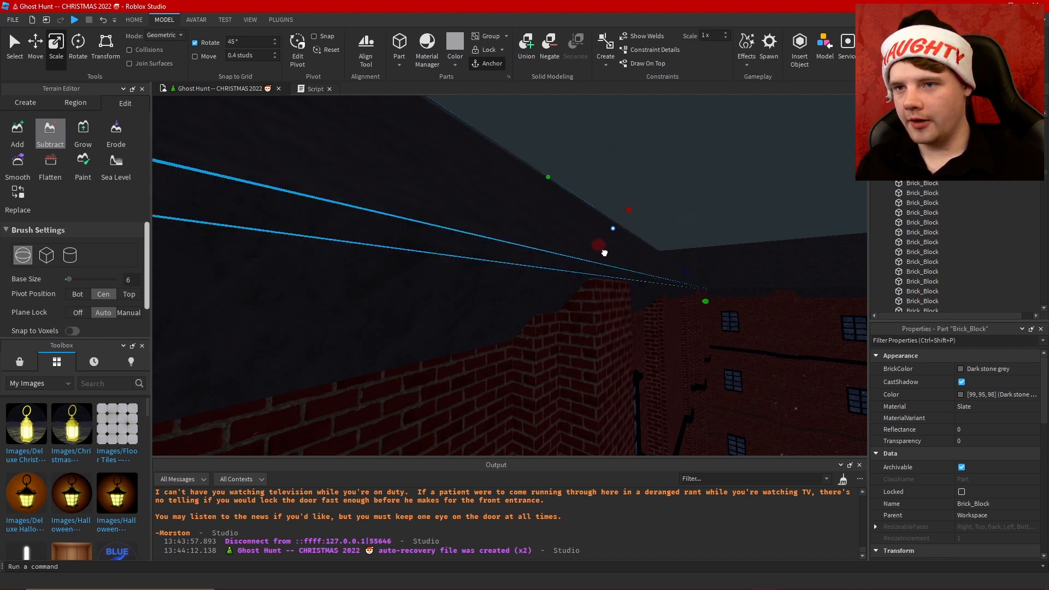
right_drag(604, 251, 609, 251)
scroll(609, 250, up, 2)
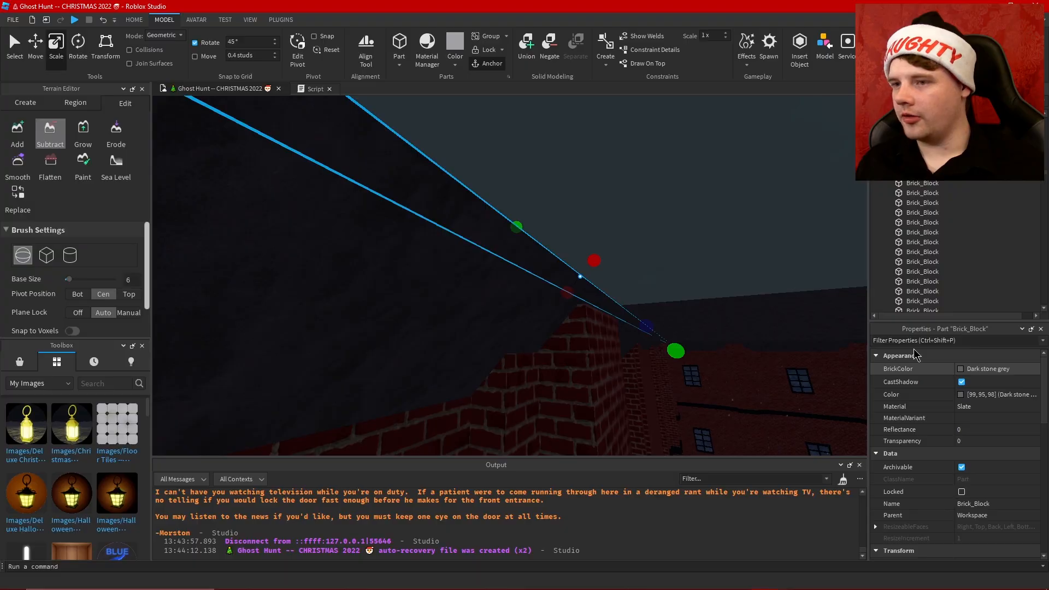
key(w)
Set the thin roof slab's BrickColor to Institutional white and its Material to Snow
click(991, 369)
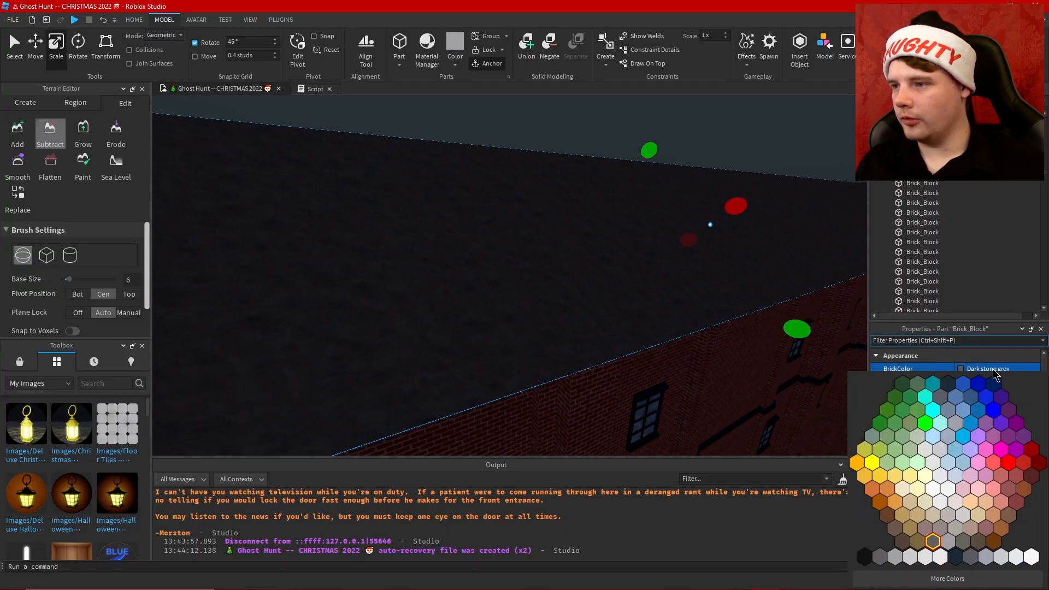
click(1029, 564)
right_drag(710, 369, 786, 374)
click(998, 410)
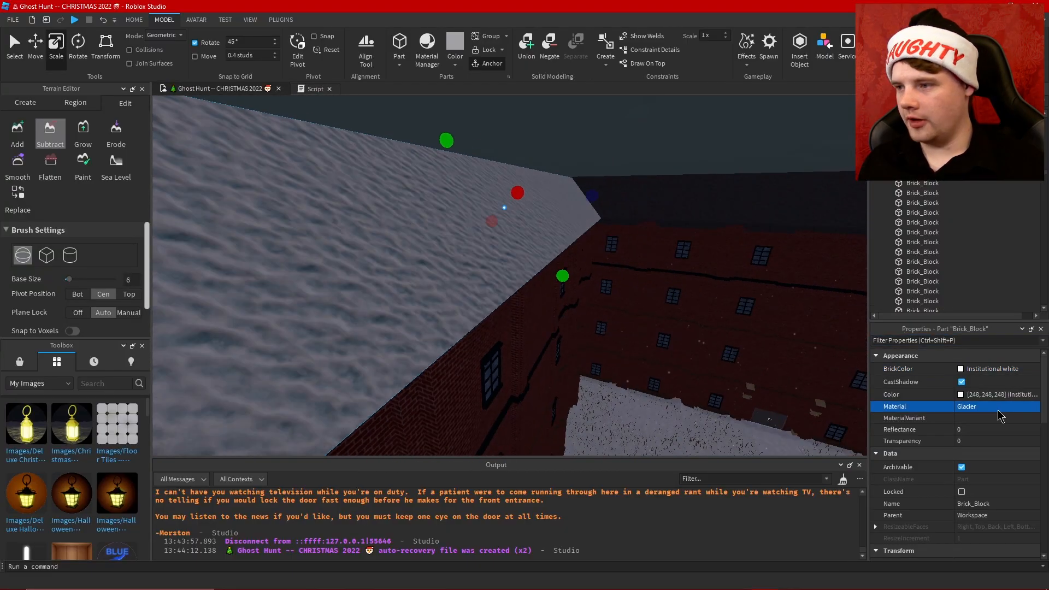
text(sn)
right_drag(621, 241, 620, 239)
key(w)
key(s)
click(559, 179)
key(s)
right_drag(558, 178, 562, 176)
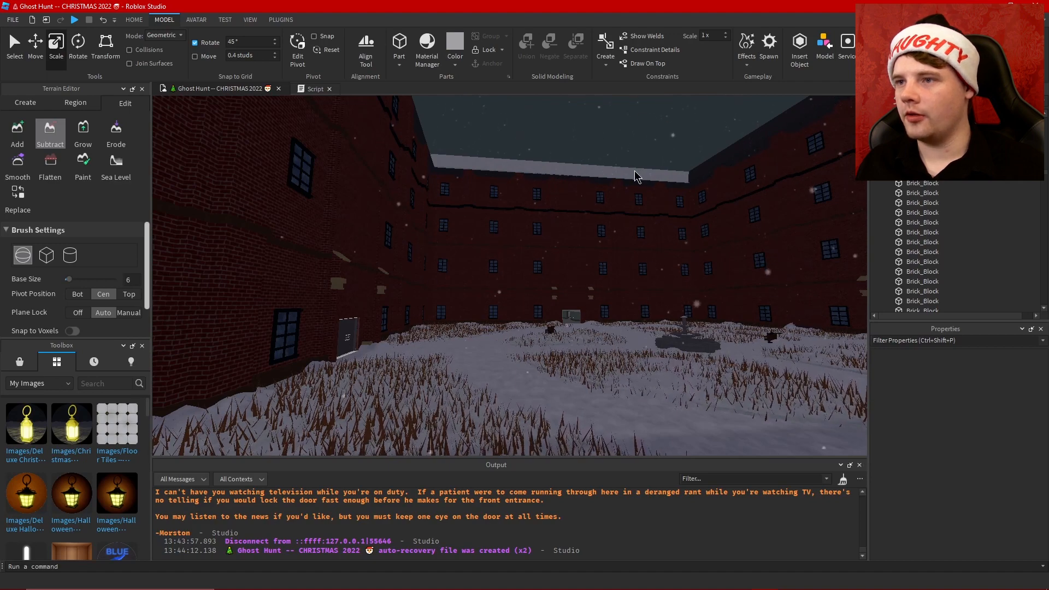
Focus on the snow slab on the roof and reduce its thickness from the underside with Scale
click(610, 177)
key(f)
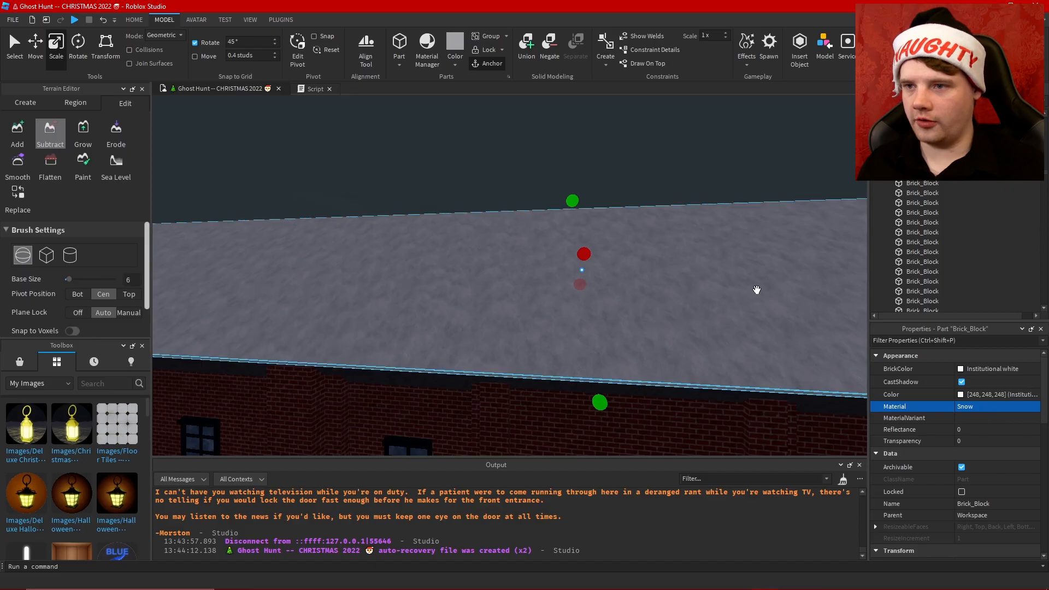
right_drag(647, 282, 590, 289)
key(w)
click(625, 258)
drag(582, 291, 604, 278)
click(703, 269)
Select the slate roof block on another courtyard side and scale a copy of it into a thin slab
scroll(703, 270, down, 5)
scroll(627, 277, up, 8)
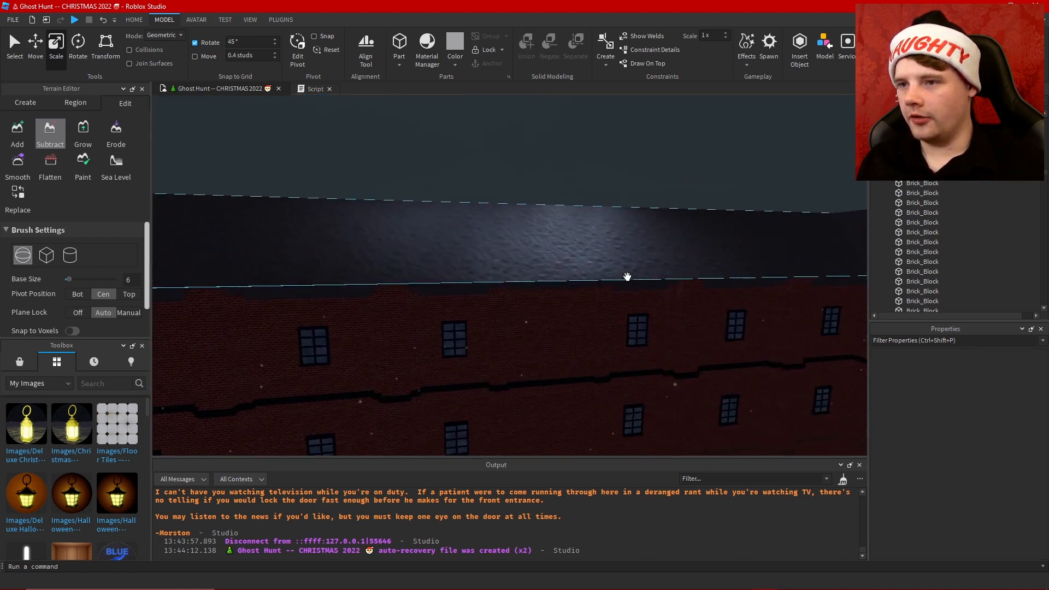
scroll(606, 248, up, 4)
click(607, 248)
right_drag(606, 248, 478, 177)
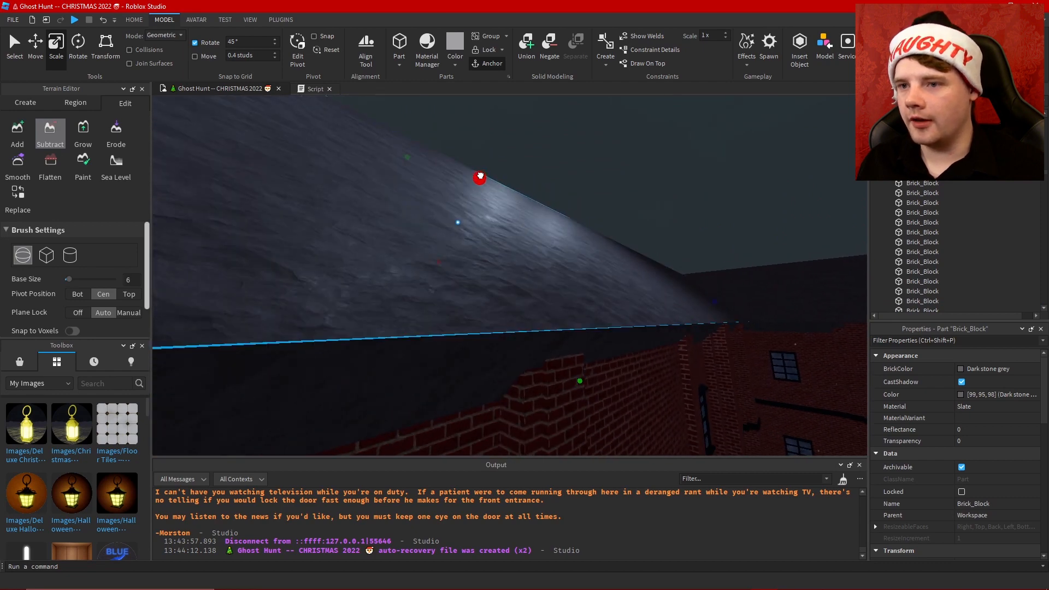
drag(480, 176, 476, 226)
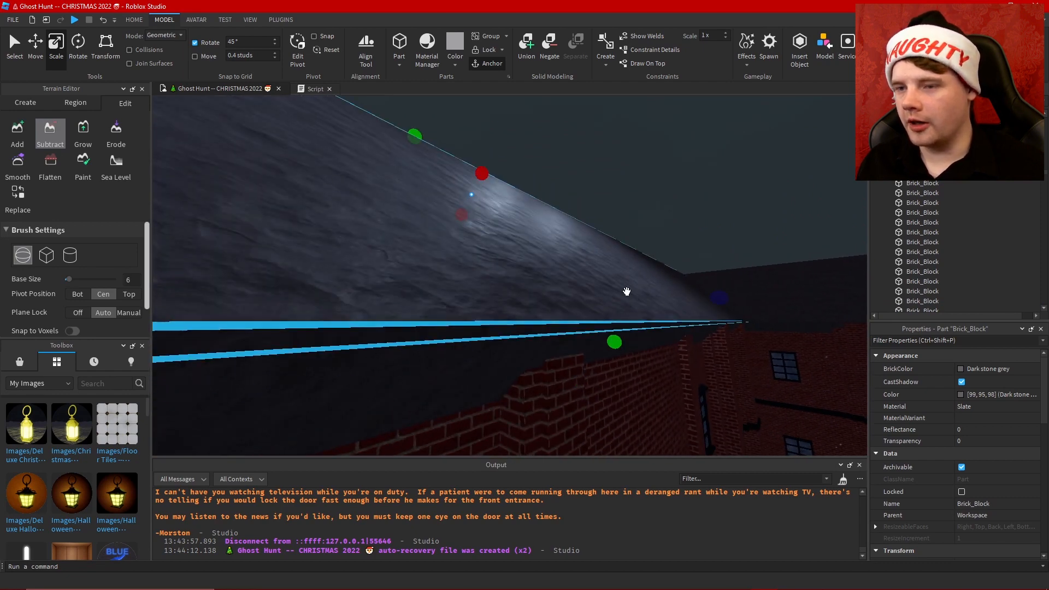
Set the BrickColor of this second thin roof slab to Institutional white
click(1001, 369)
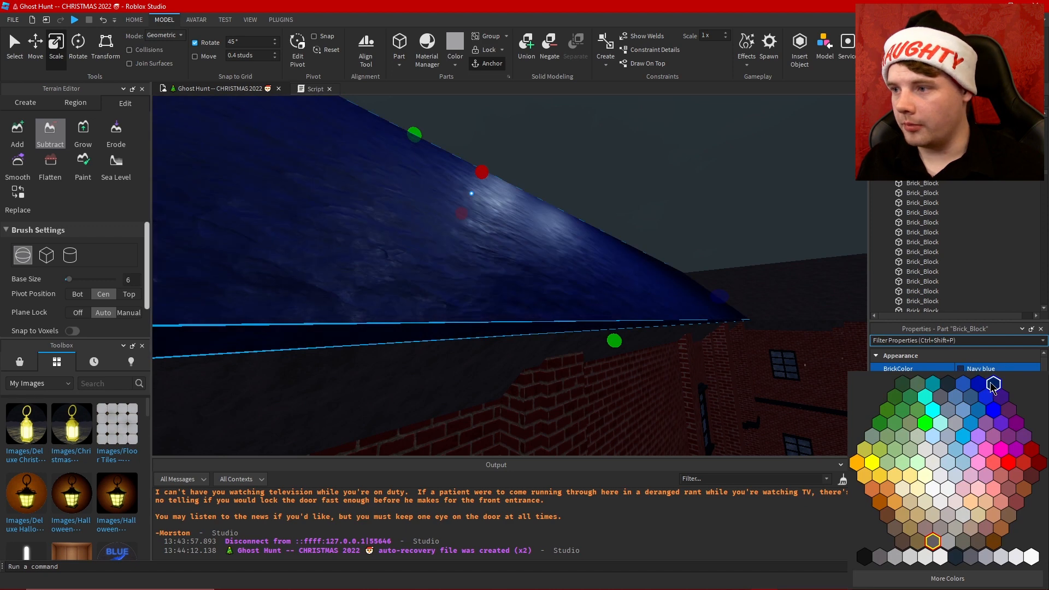
click(1032, 557)
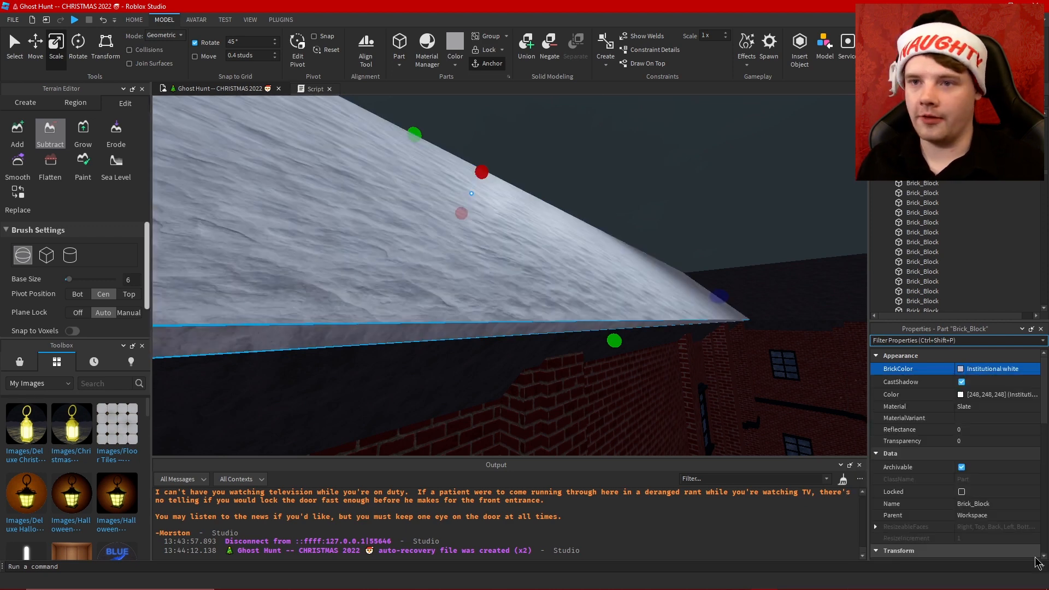
click(782, 274)
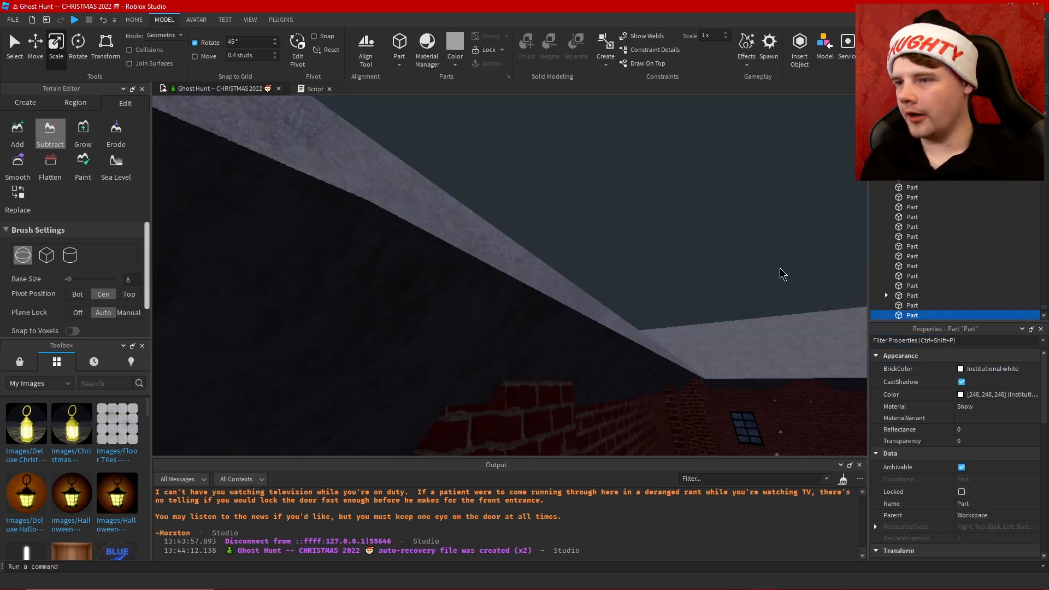
Delete the two snow slabs that meet at the roof corner
right_drag(782, 274, 783, 277)
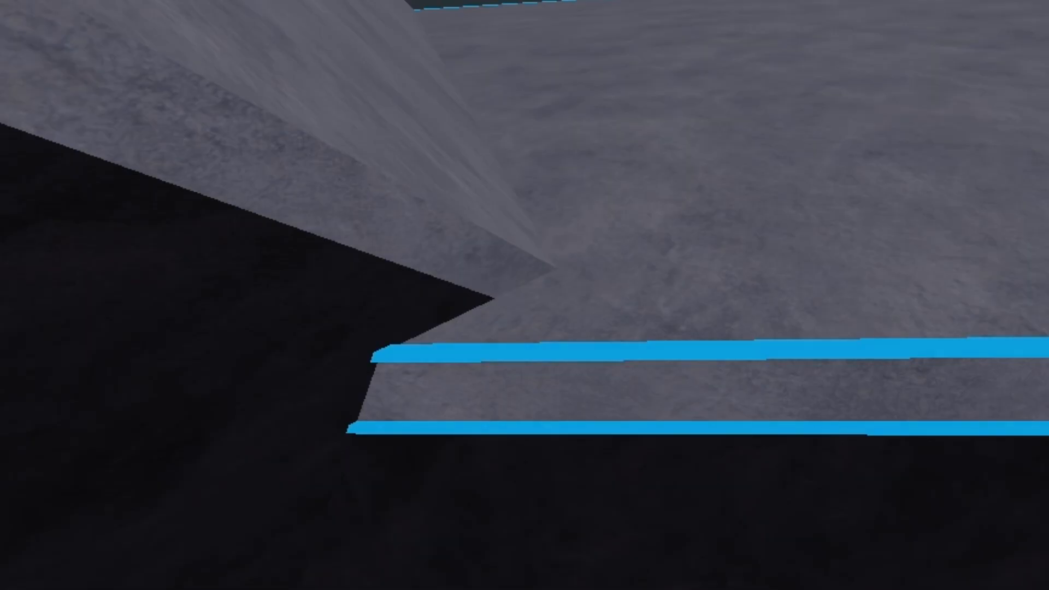
key(Delete)
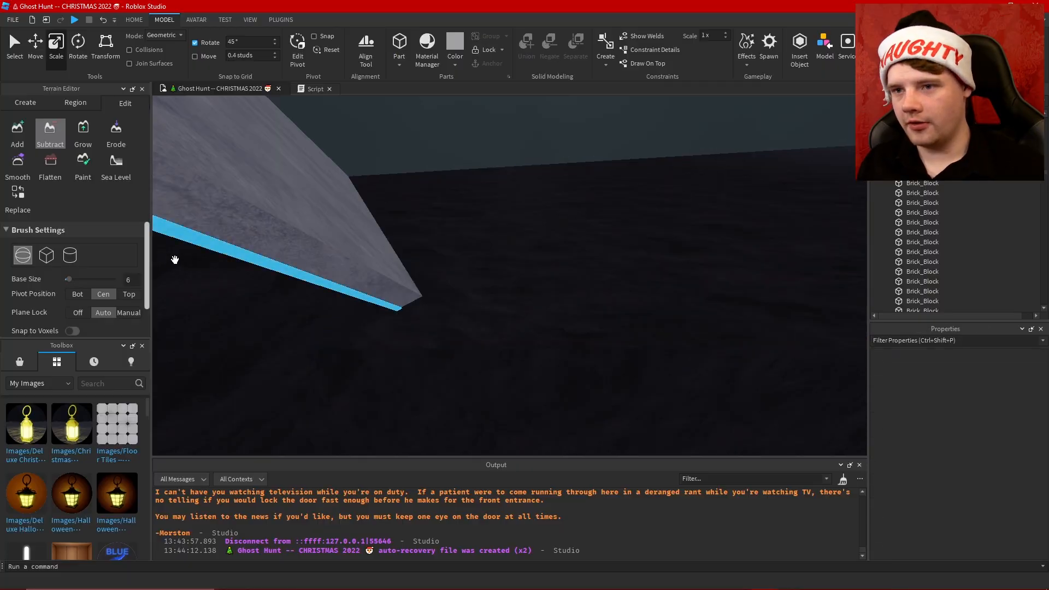
click(227, 233)
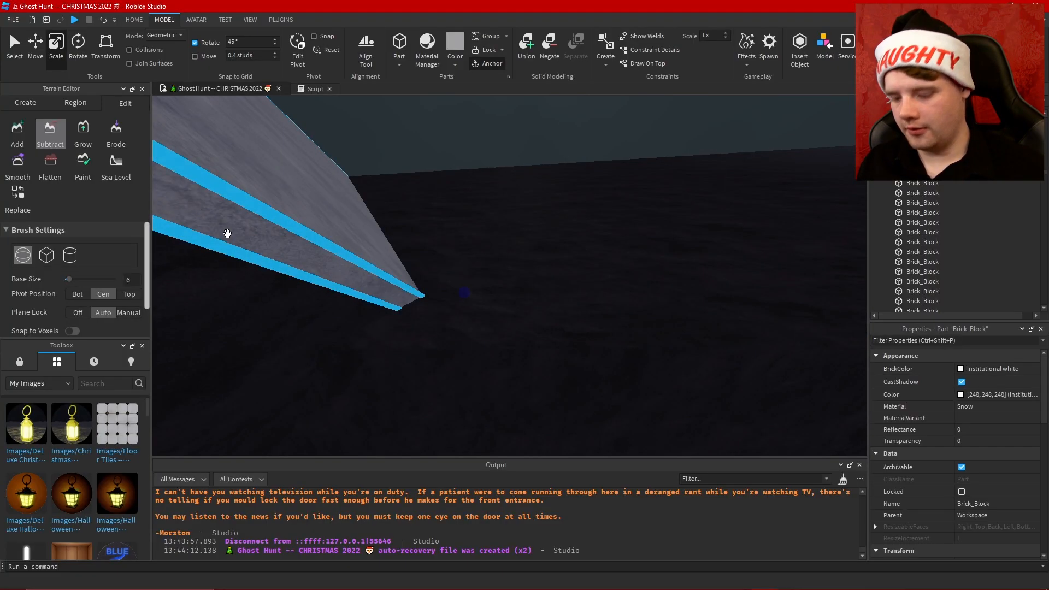
key(Delete)
right_drag(279, 244, 278, 244)
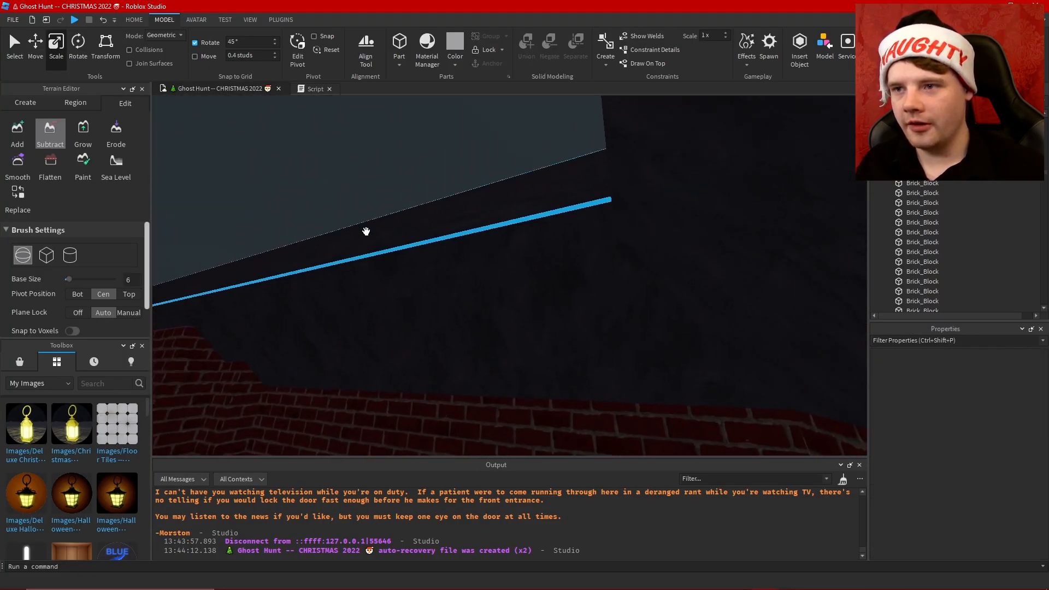
Scale a copy of the bare slate roof block into a thin slab with BrickColor Institutional white and Material Snow
right_drag(366, 231, 366, 231)
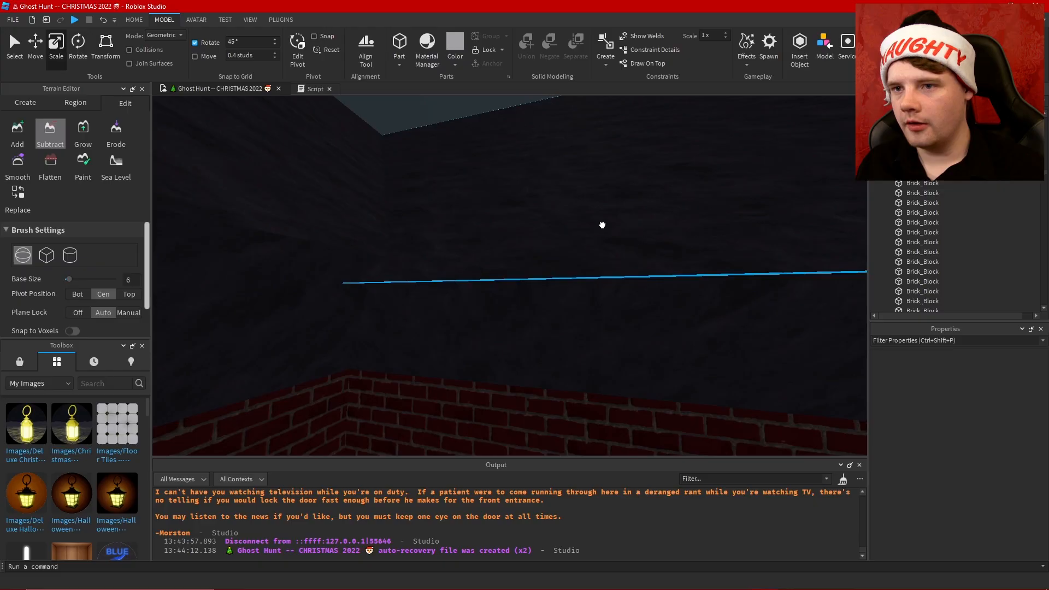
click(628, 216)
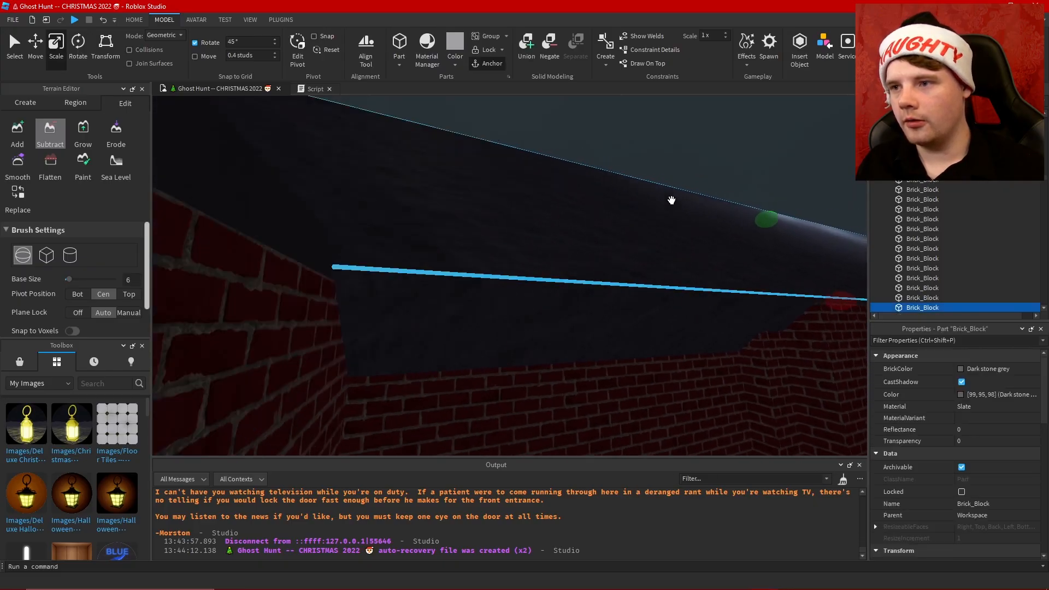
right_drag(672, 201, 671, 200)
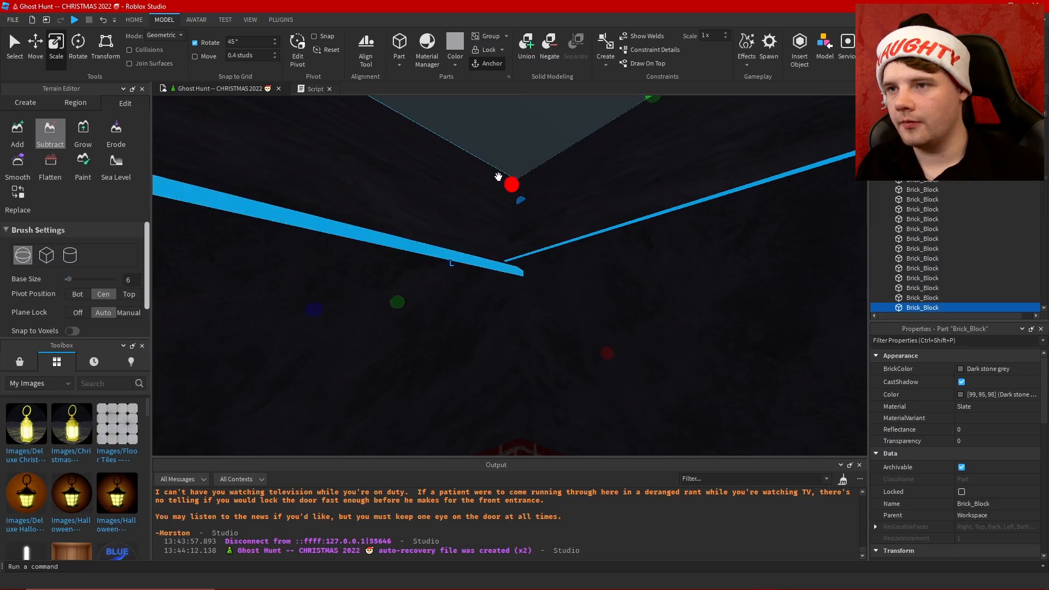
right_drag(601, 206, 601, 205)
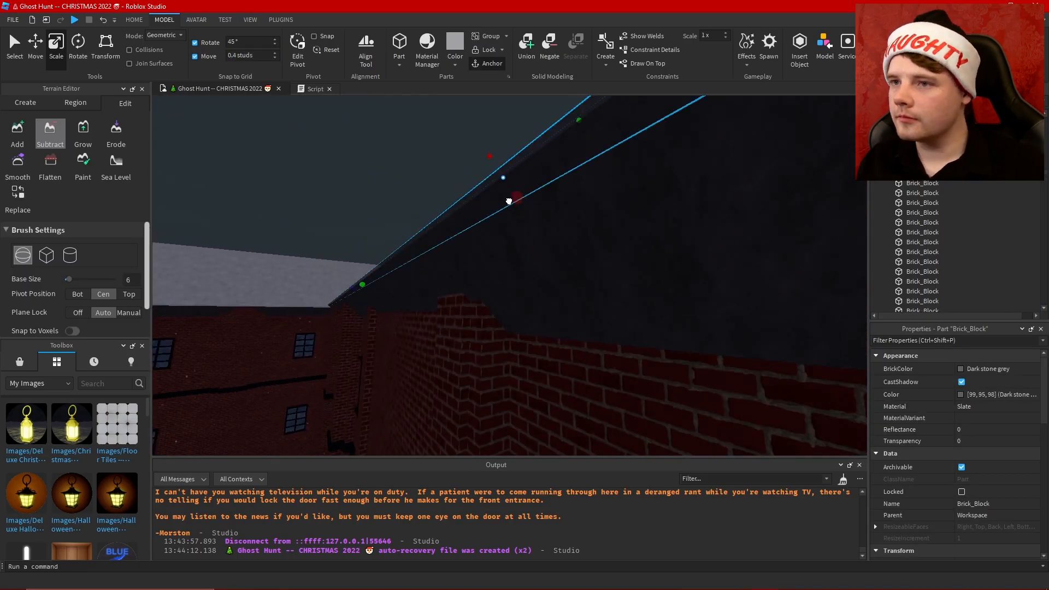
click(977, 369)
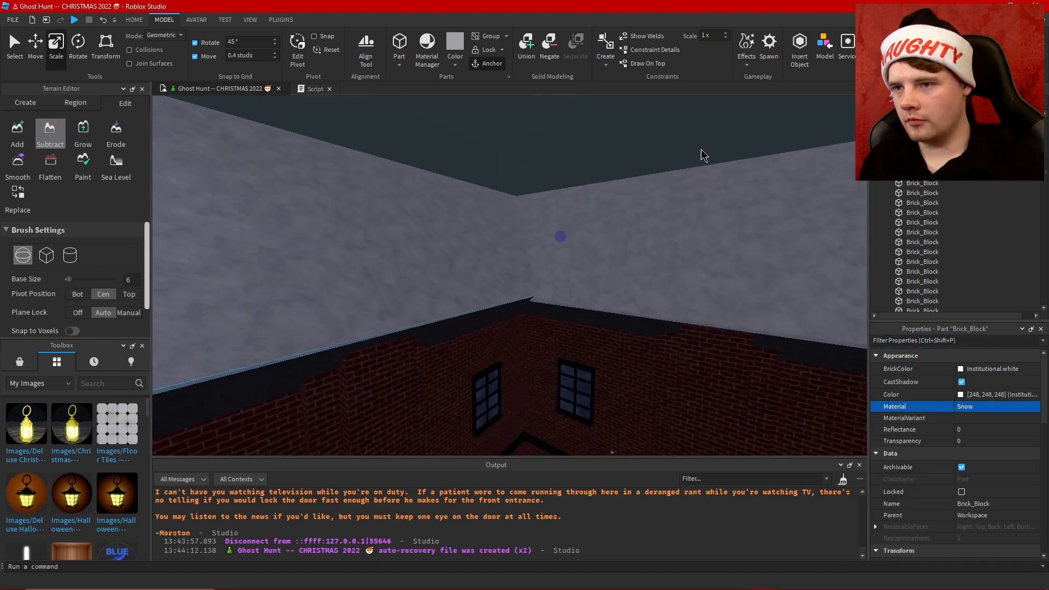
click(703, 156)
Delete the excess roof slabs along the edge above the upper brick wall
right_drag(663, 279, 635, 279)
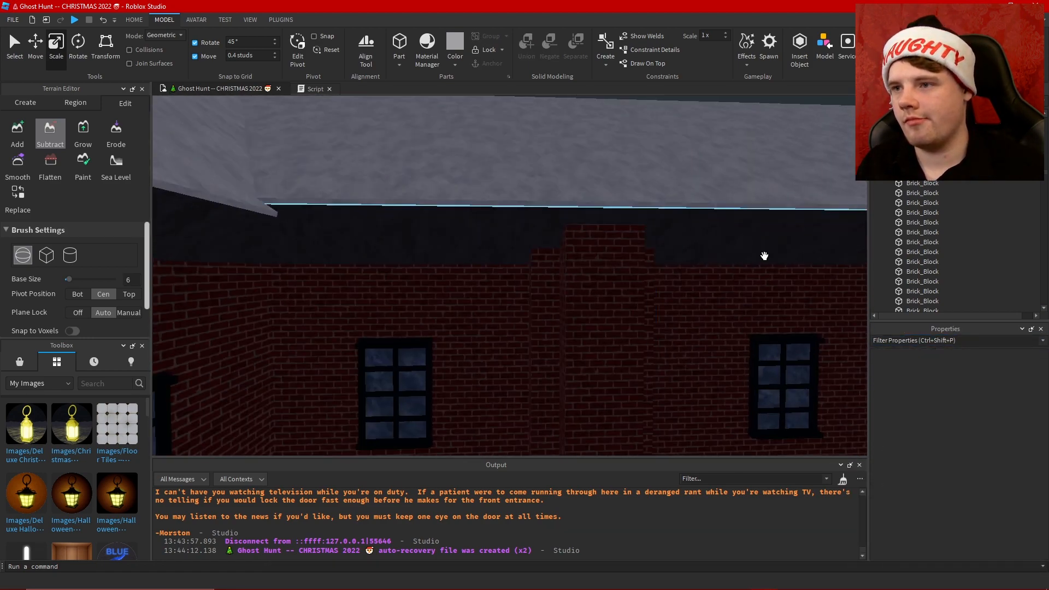
click(763, 256)
right_drag(711, 217, 711, 216)
key(Delete)
click(573, 202)
key(Delete)
right_drag(640, 244, 639, 244)
click(574, 195)
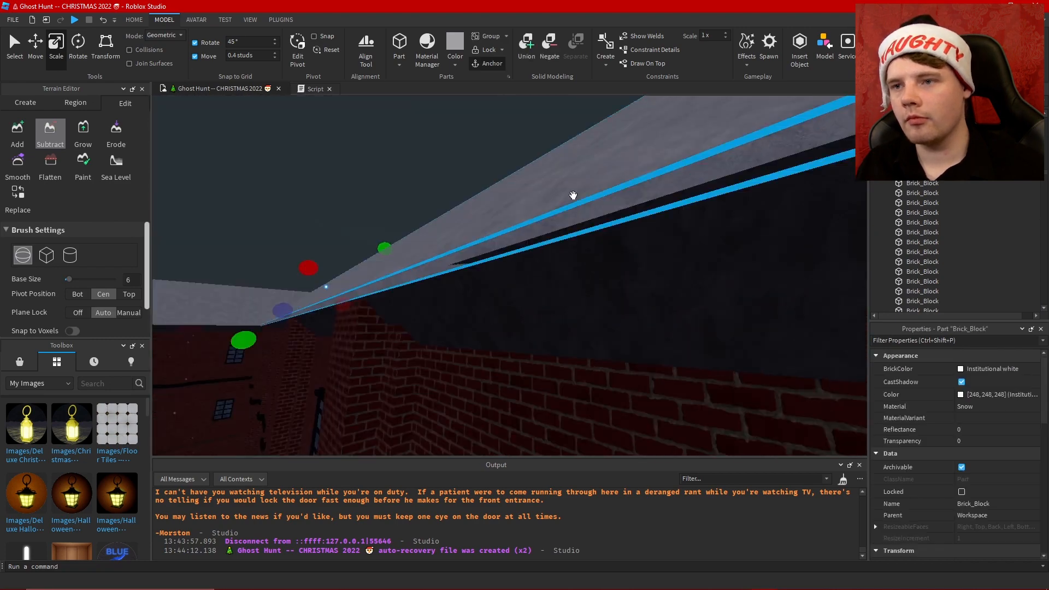
right_drag(573, 195, 573, 195)
key(Delete)
Select and delete the excess snow slab beside the inner roof corner
right_drag(475, 138, 475, 138)
click(805, 206)
right_drag(674, 159, 674, 158)
click(548, 262)
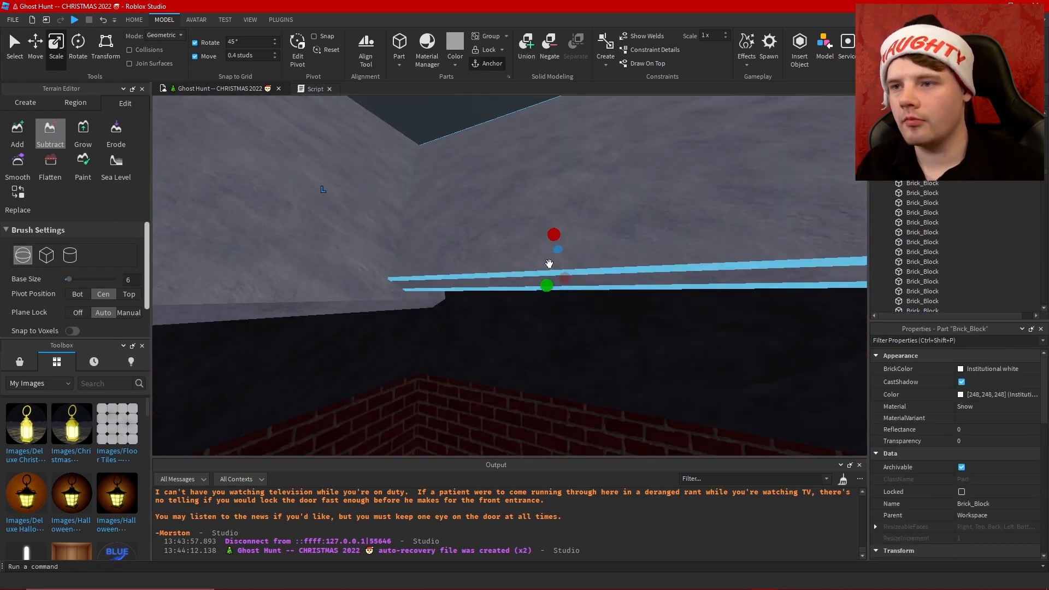
right_drag(554, 233, 554, 234)
key(Delete)
right_drag(463, 135, 463, 134)
Inspect the snowy roof edges from the courtyard, then switch to the Ghost Hunt patch to-do list in Notepad++
right_drag(573, 187, 614, 194)
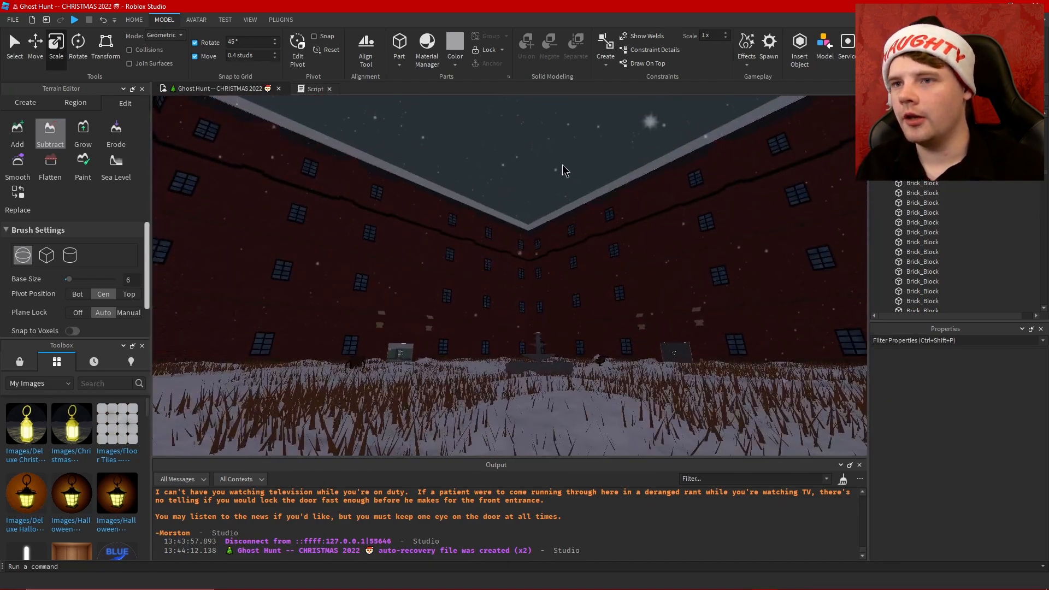
key(w)
right_drag(562, 168, 557, 133)
right_drag(620, 163, 573, 202)
key(w)
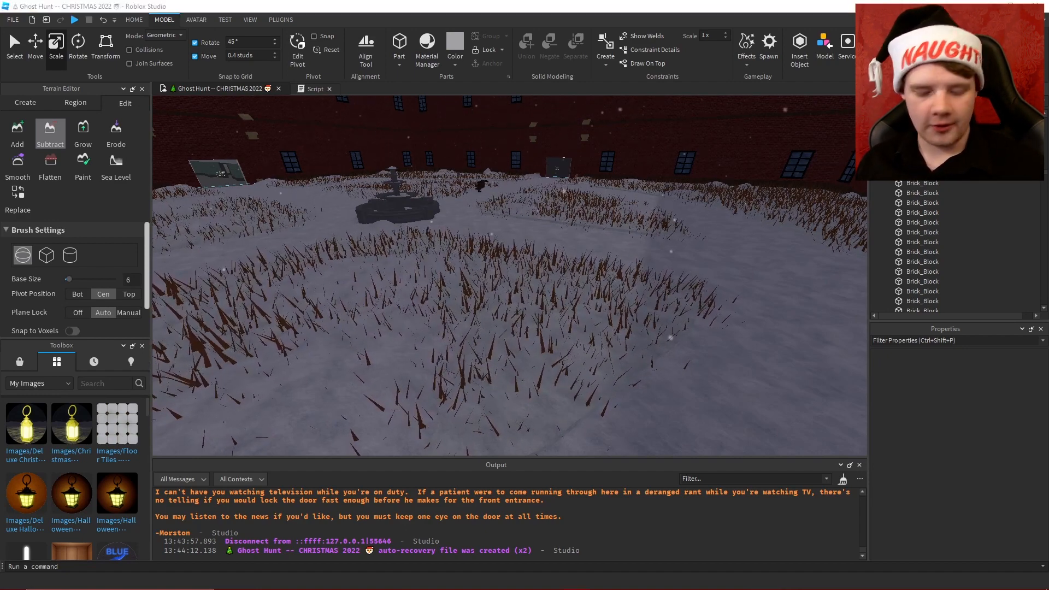
drag(549, 1, 673, 78)
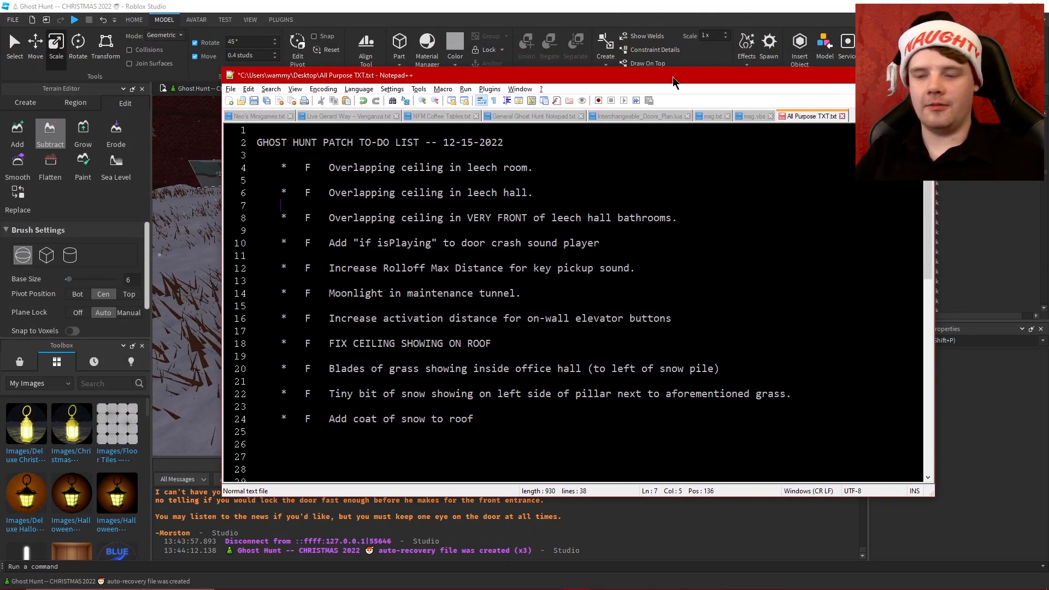